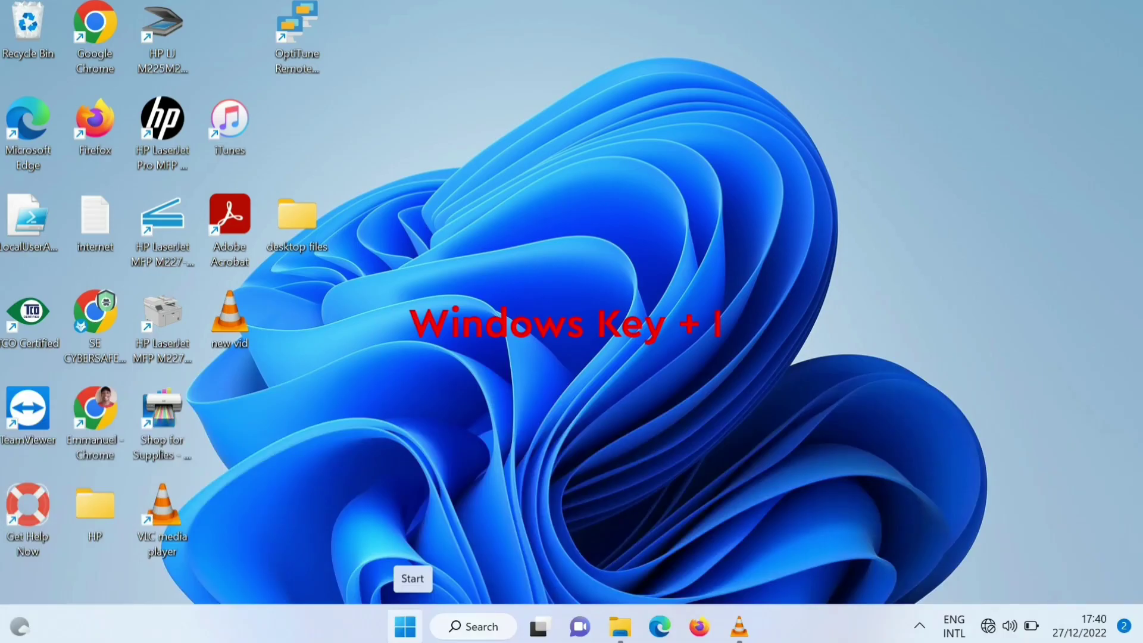
- Open Settings with Windows+I and go to Privacy & security > Windows Security
key("super+i")
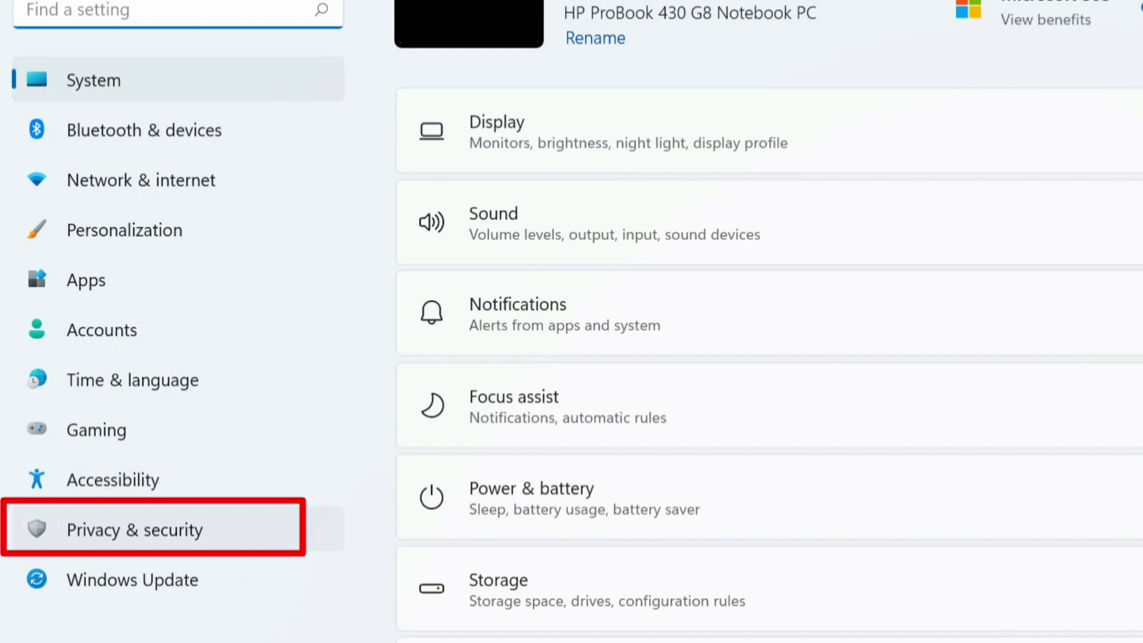
left_click(134, 529)
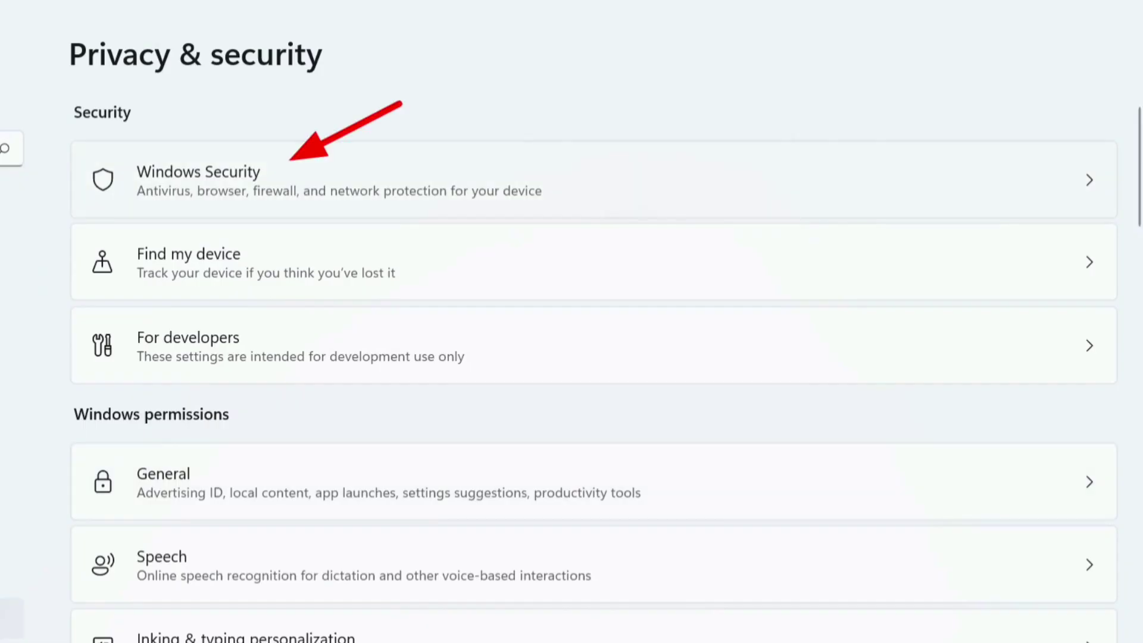
left_click(198, 175)
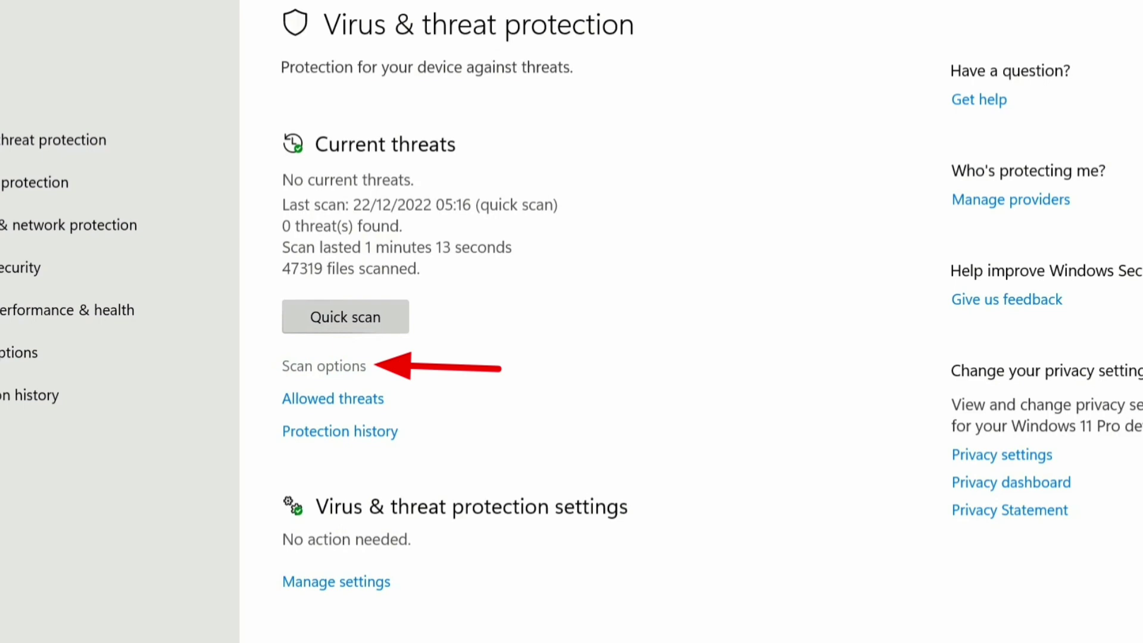
- Pick Microsoft Defender Antivirus (offline scan) in Scan options and start it
left_click(324, 366)
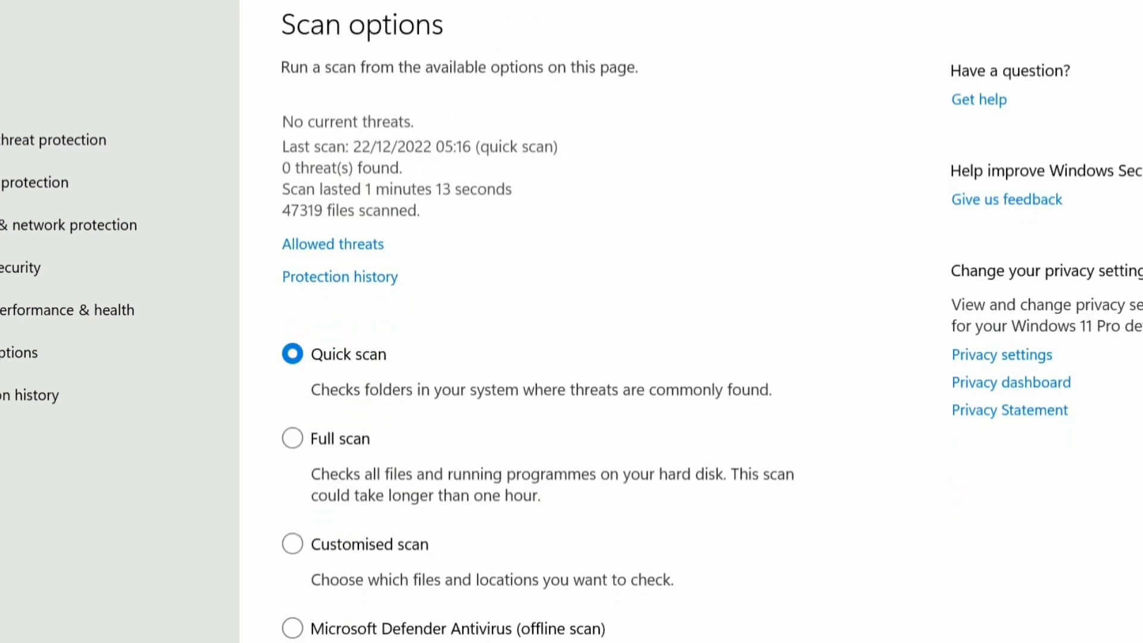
scroll(571, 322, "down", 4)
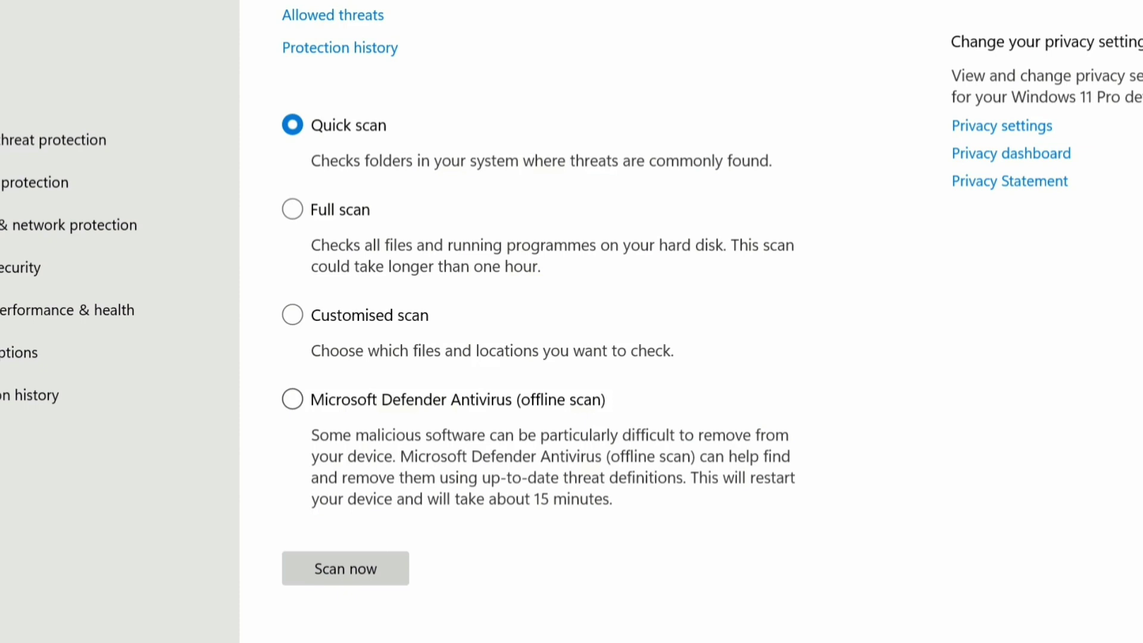
left_click(293, 400)
left_click(345, 569)
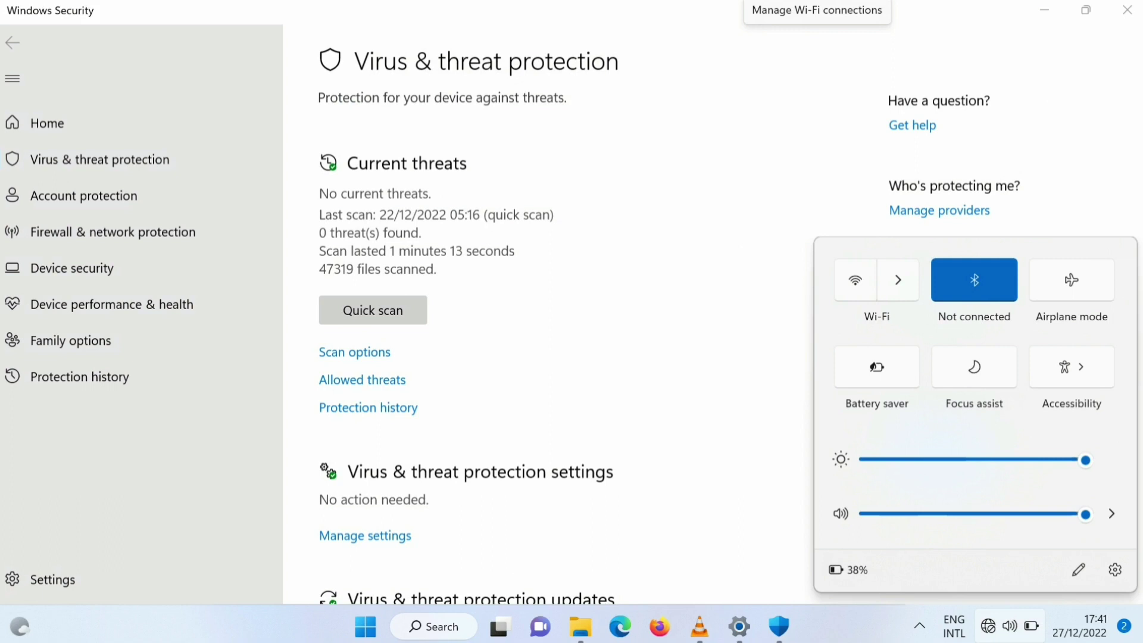
- Switch the Wi-Fi tile on and dismiss the Quick Settings panel
key("space")
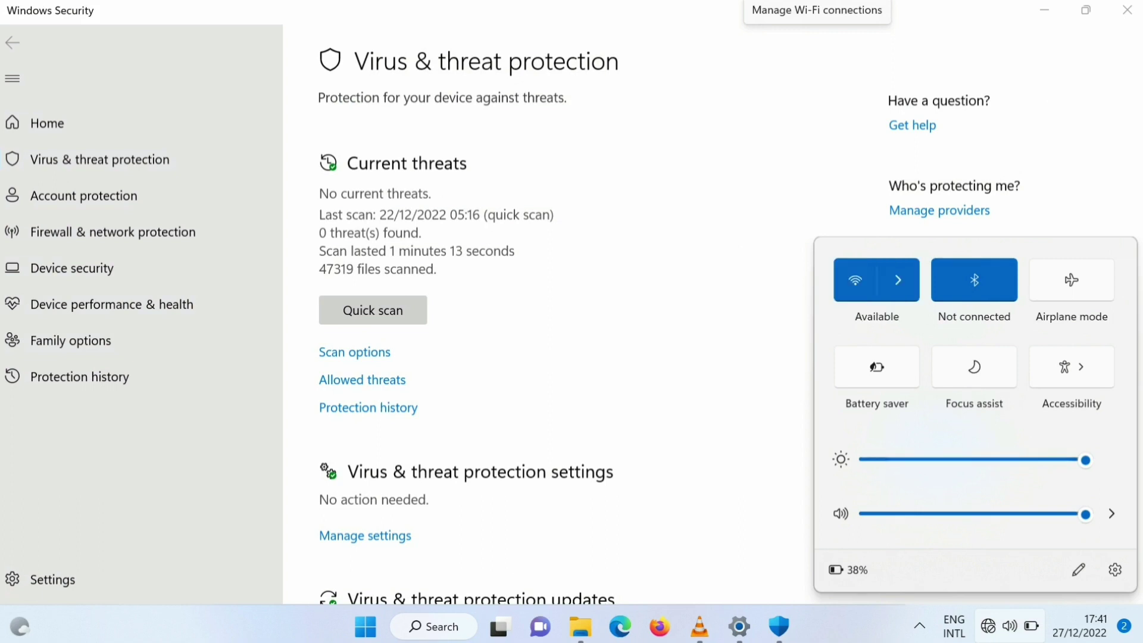
key("Escape")
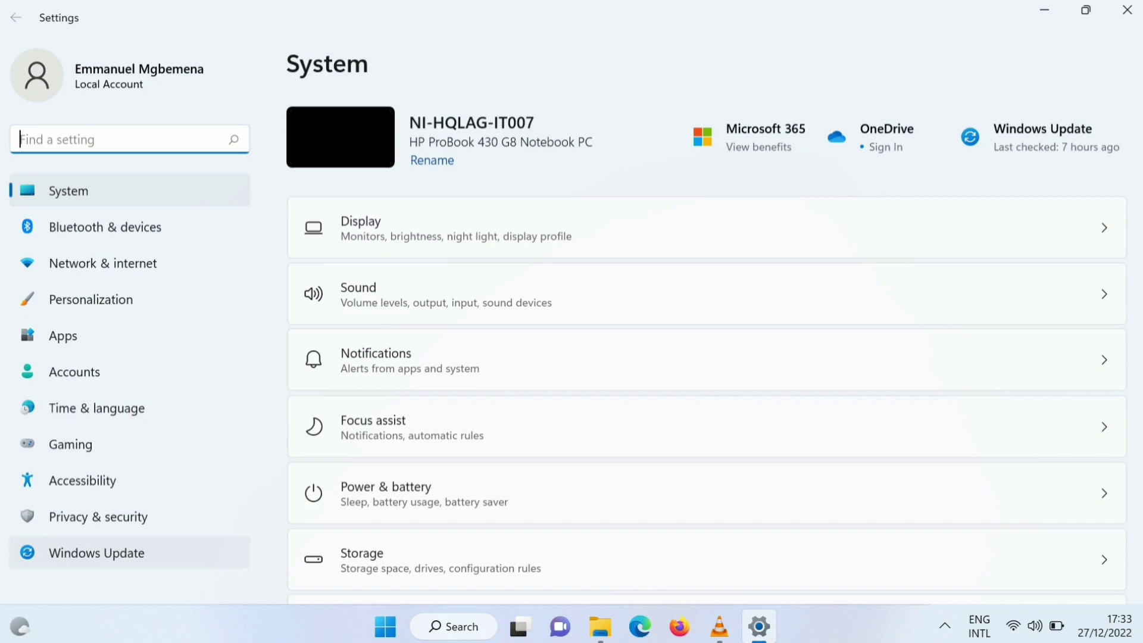
- Go to Windows Update from the Settings sidebar
left_click(97, 553)
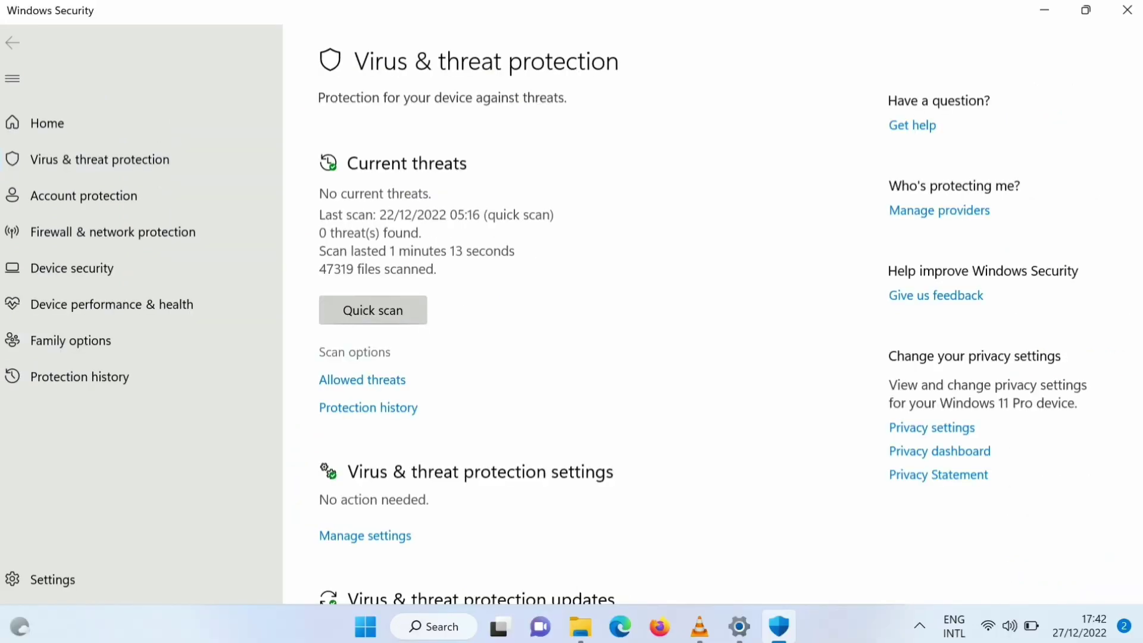
- Start a Full scan from Scan options, then minimise Windows Security and Settings
left_click(354, 352)
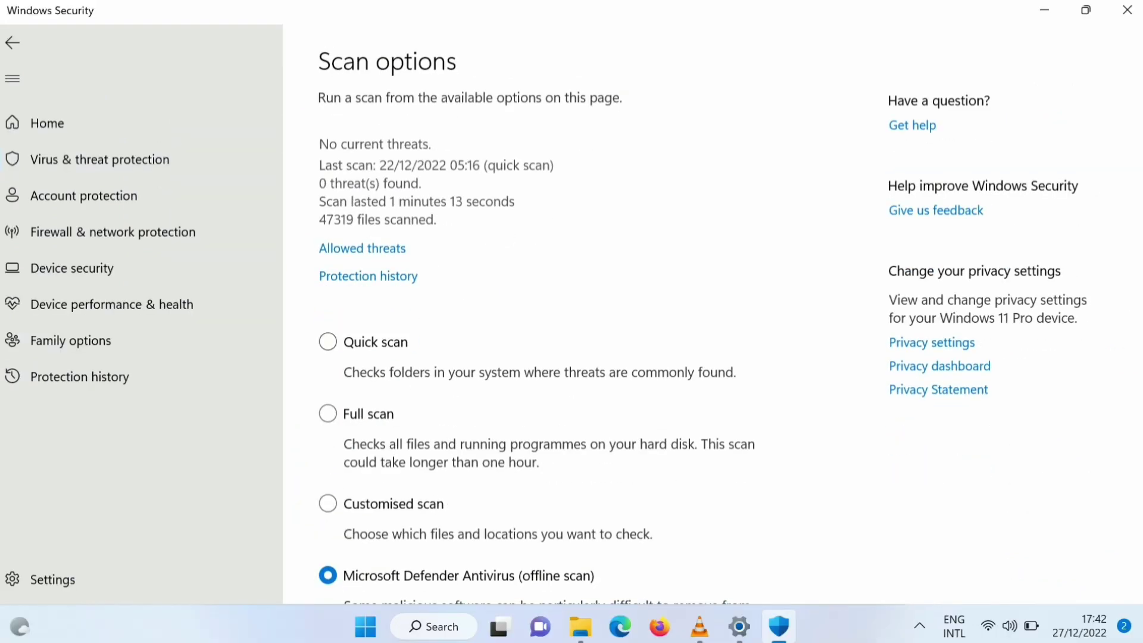
left_click(327, 413)
scroll(571, 316, "down", 1)
scroll(715, 316, "down", 2)
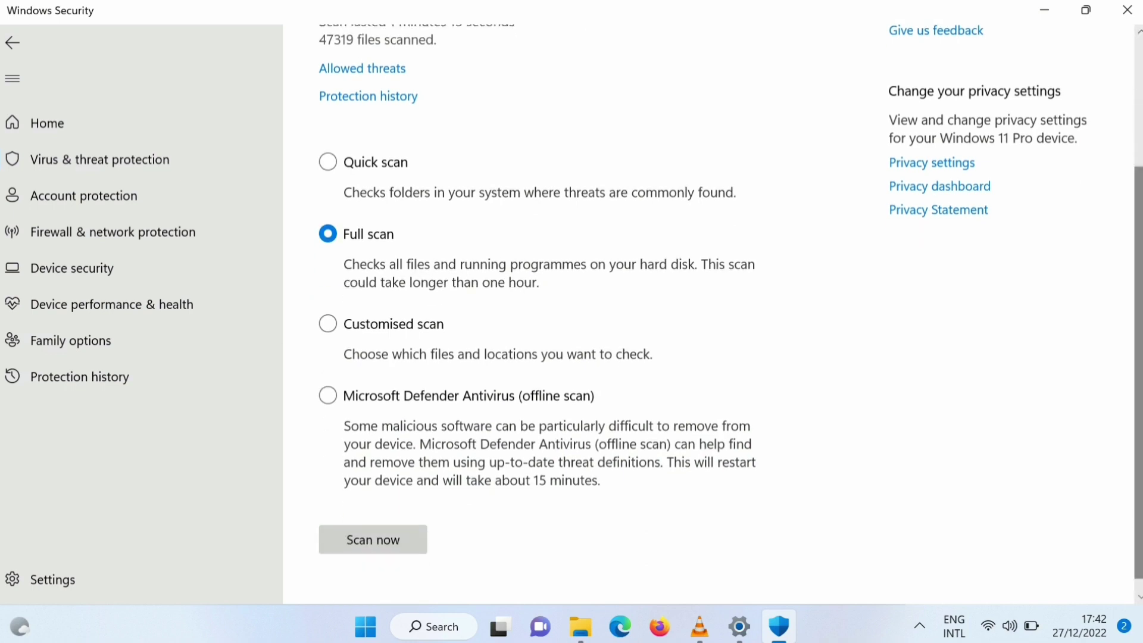
left_click(373, 539)
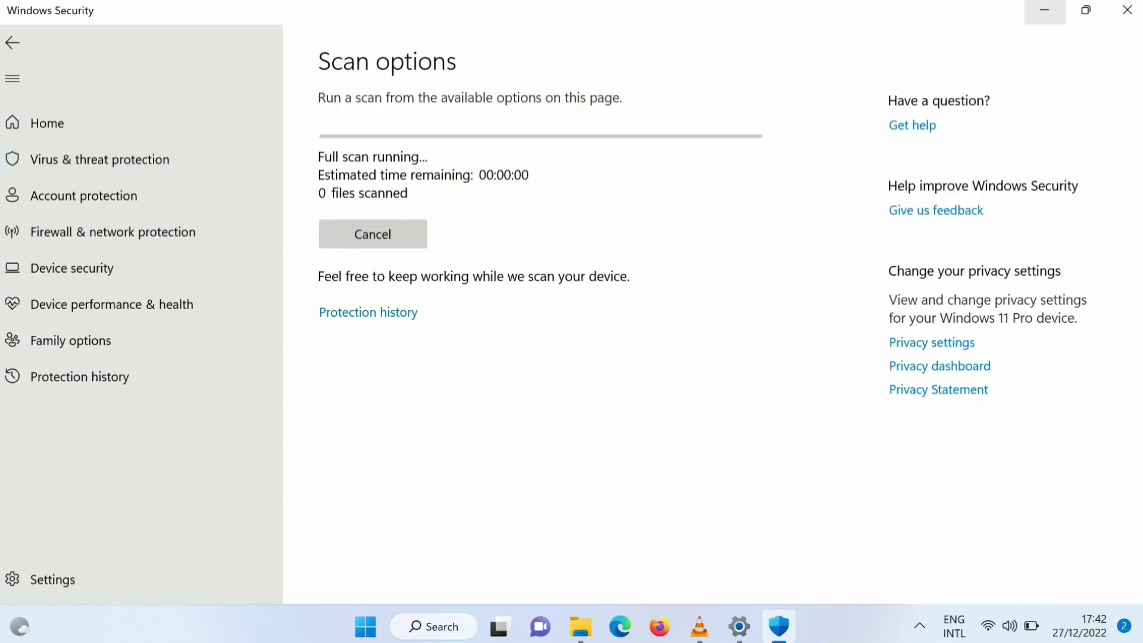
left_click(1045, 10)
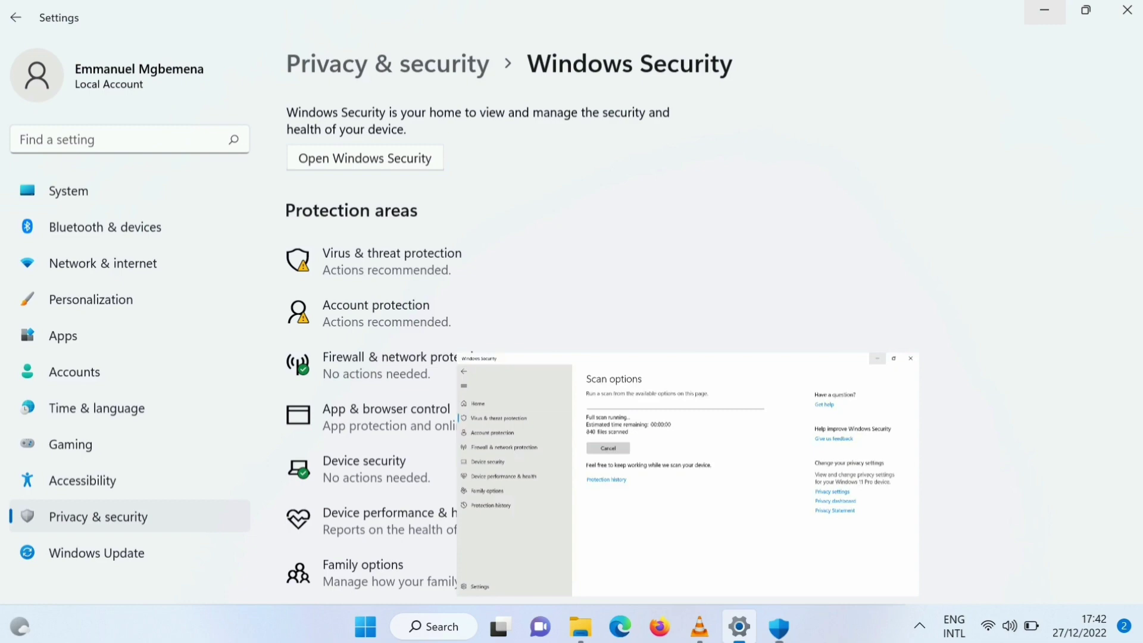
left_click(1045, 10)
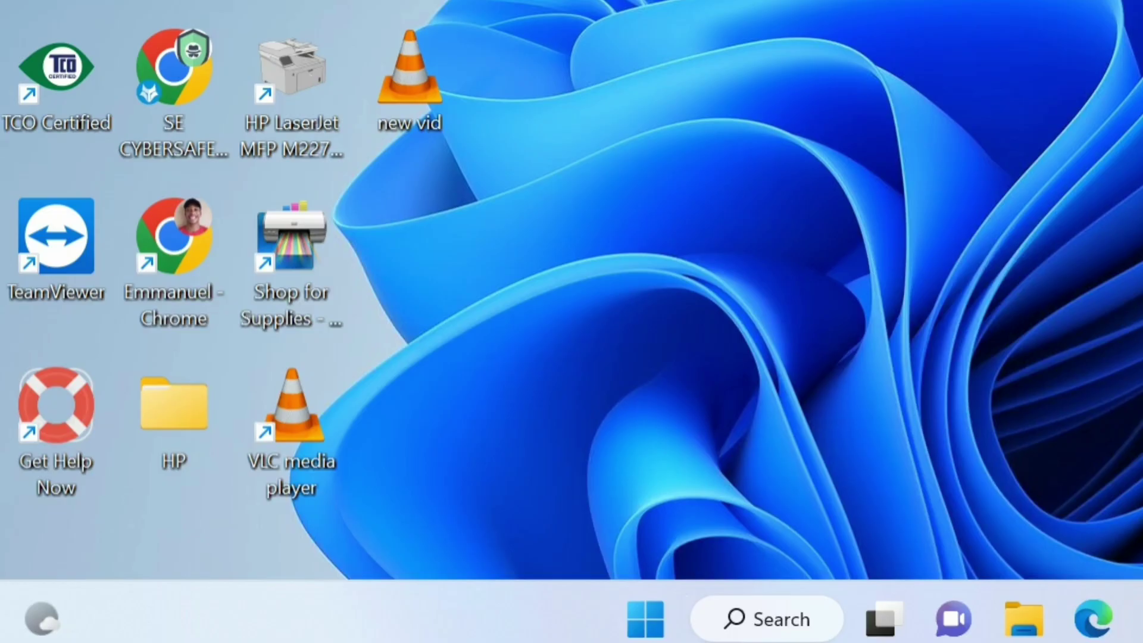
- Run 'temp' from the Run dialog to open C:\Windows\Temp
key("super+r")
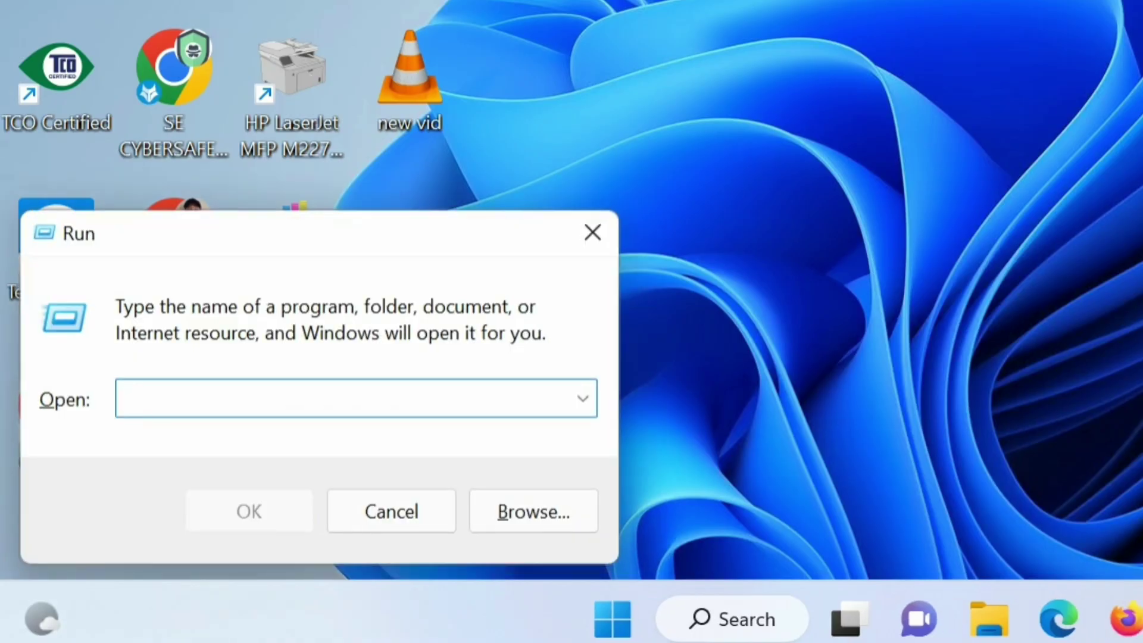
type("t")
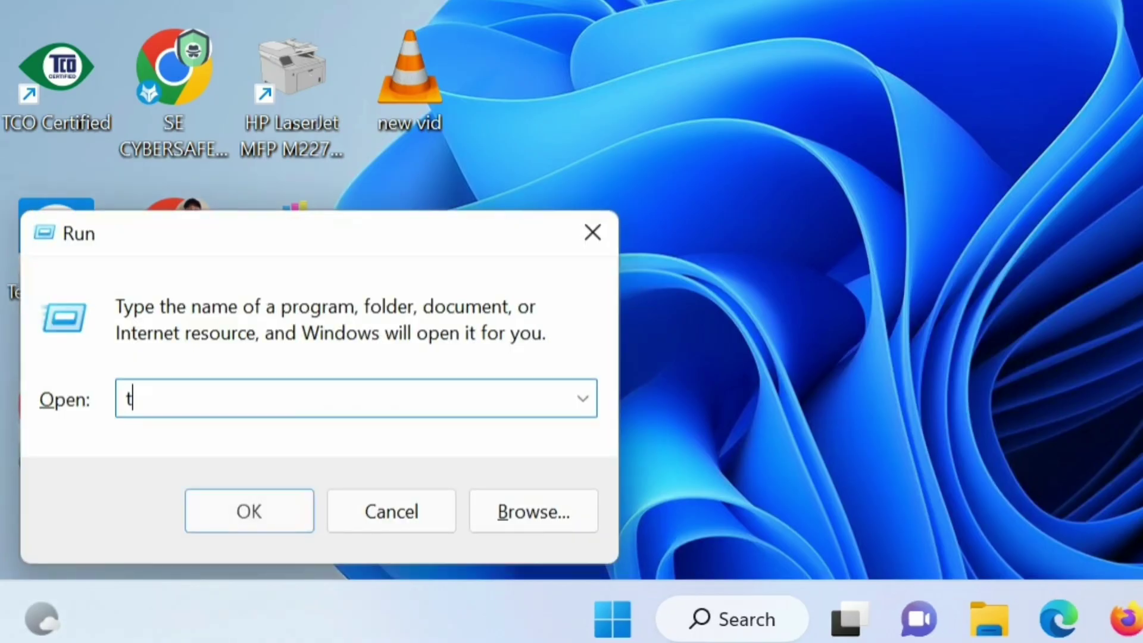
type("emp")
key("Return")
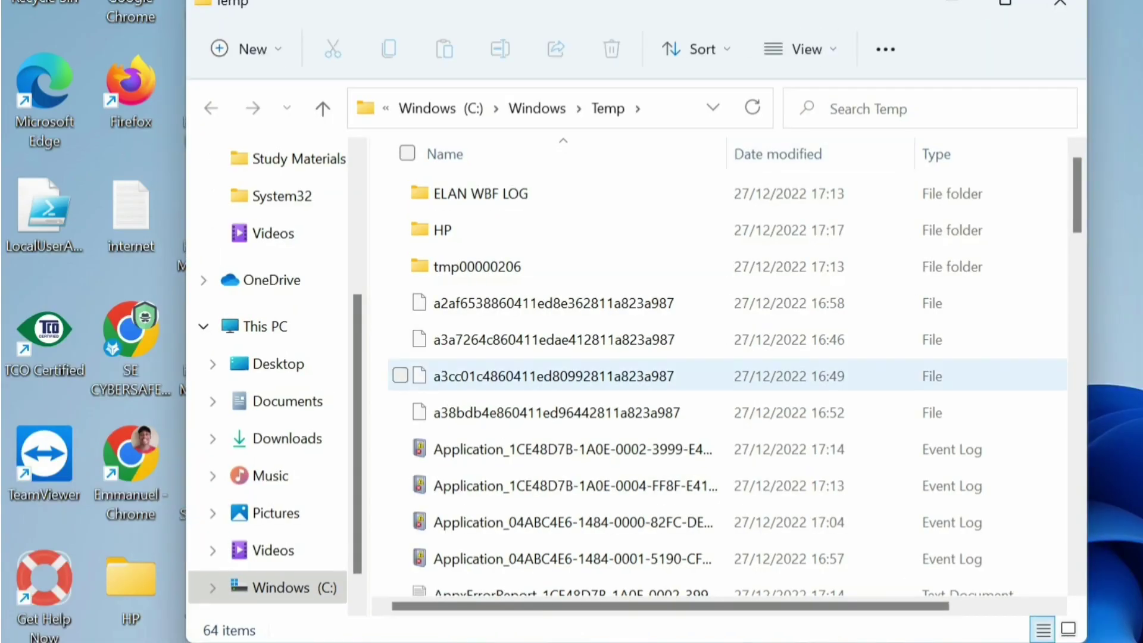
- Permanently delete all 64 items in C:\Windows\Temp, skipping the four in-use files
left_click(554, 376)
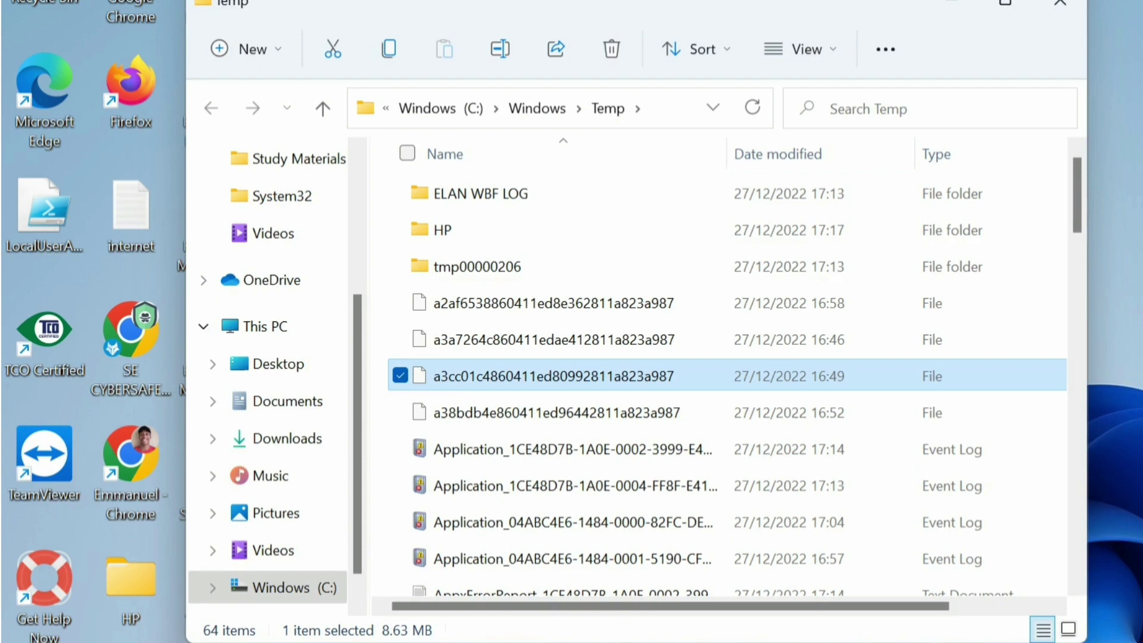
key("ctrl+a")
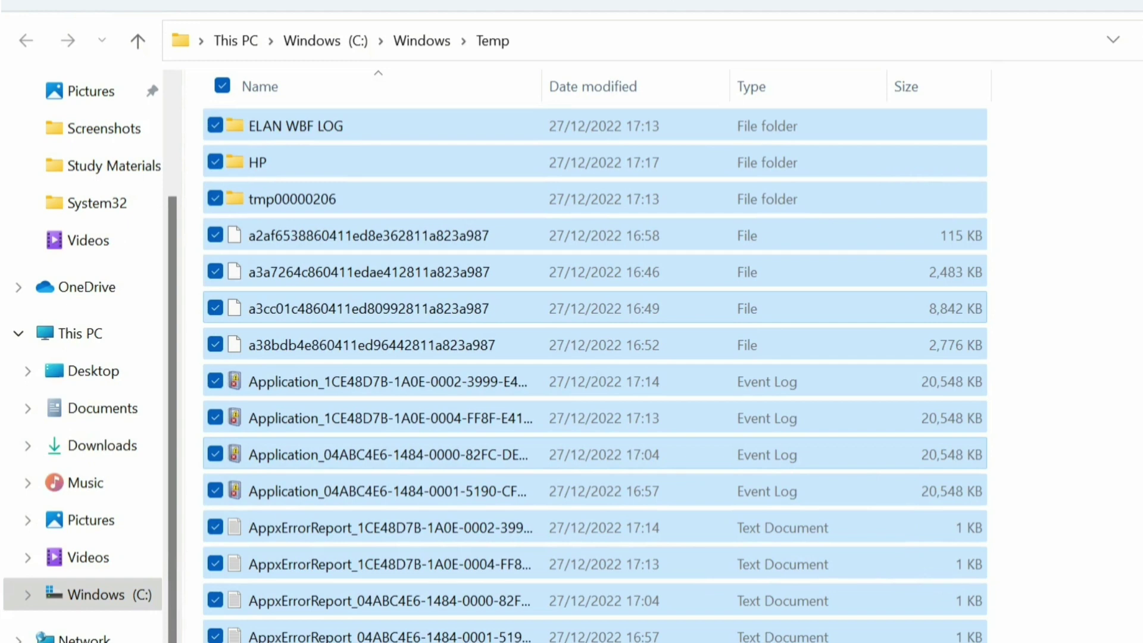
key("shift+Delete")
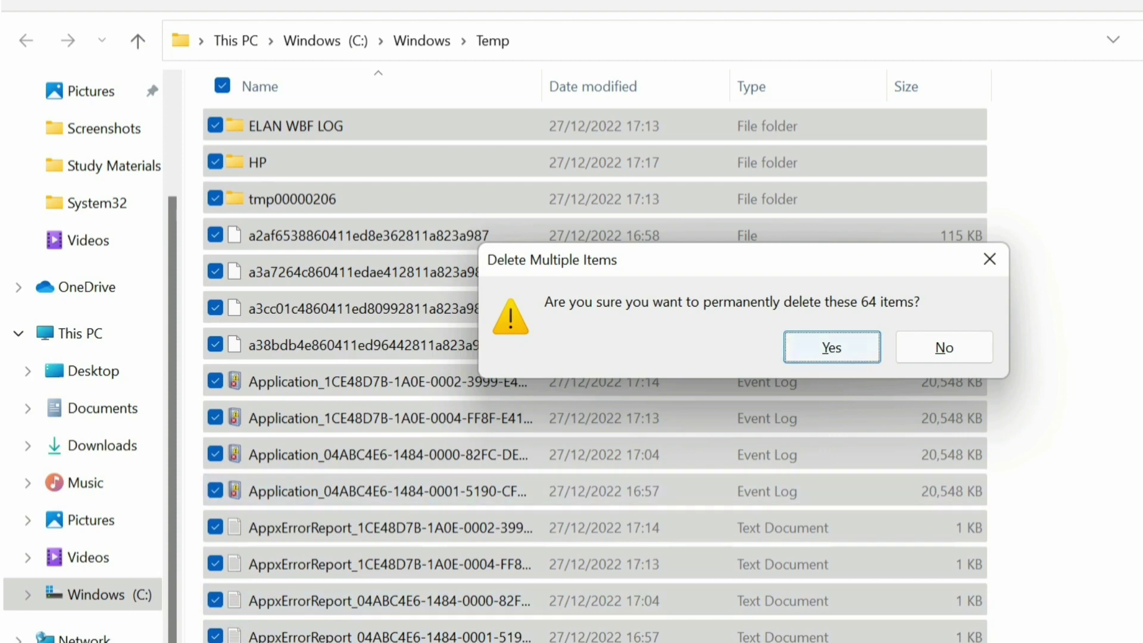
key("Return")
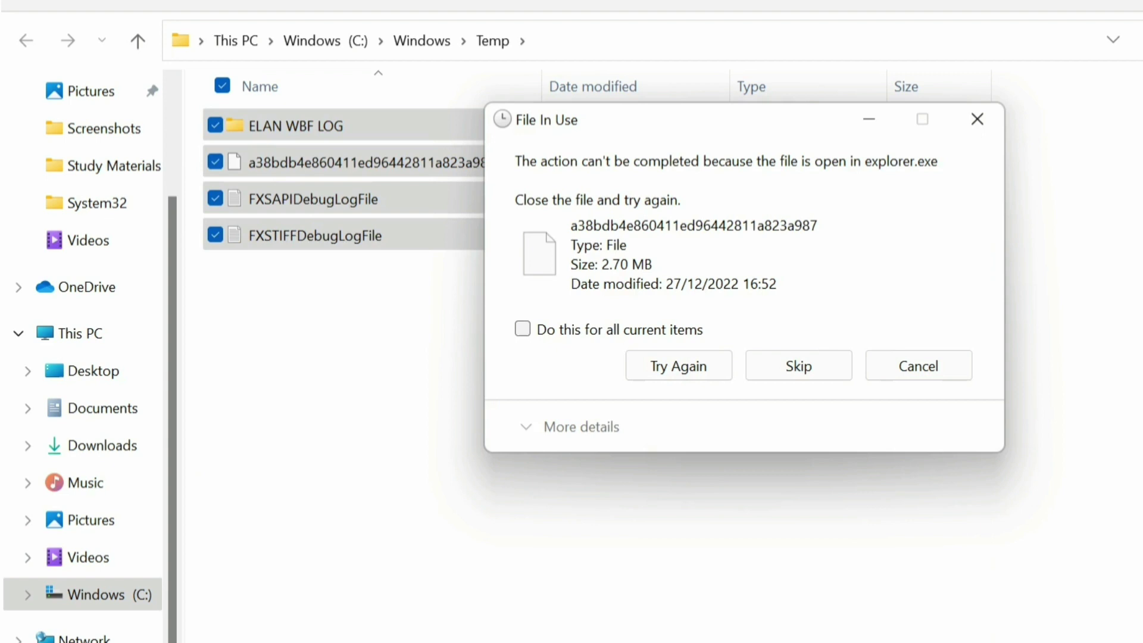
left_click(523, 329)
left_click(799, 366)
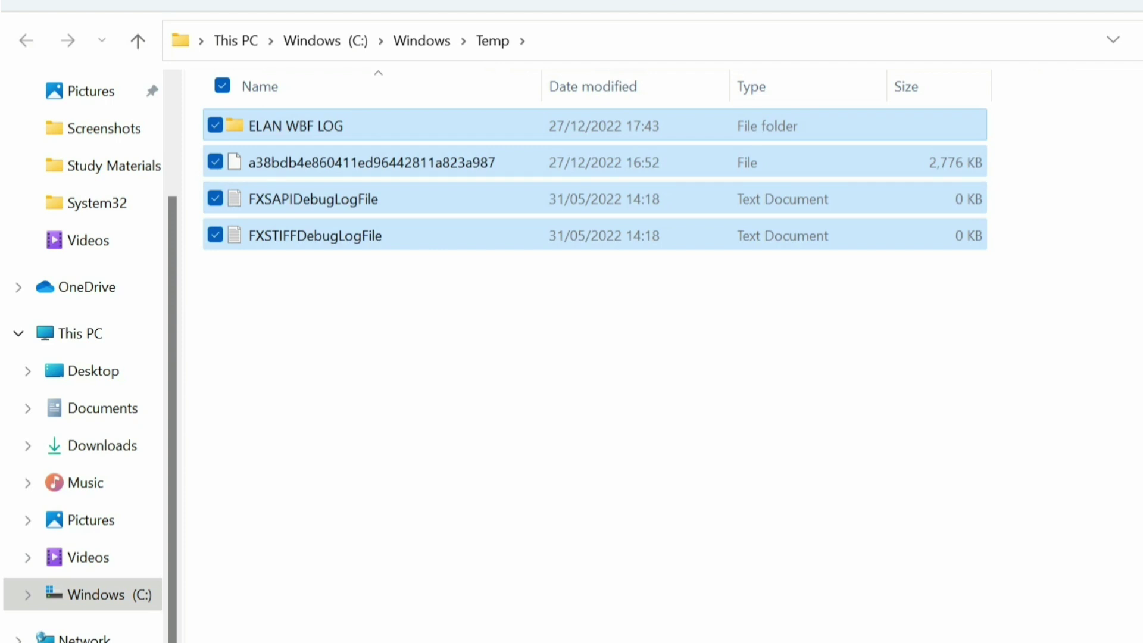
left_click(536, 280)
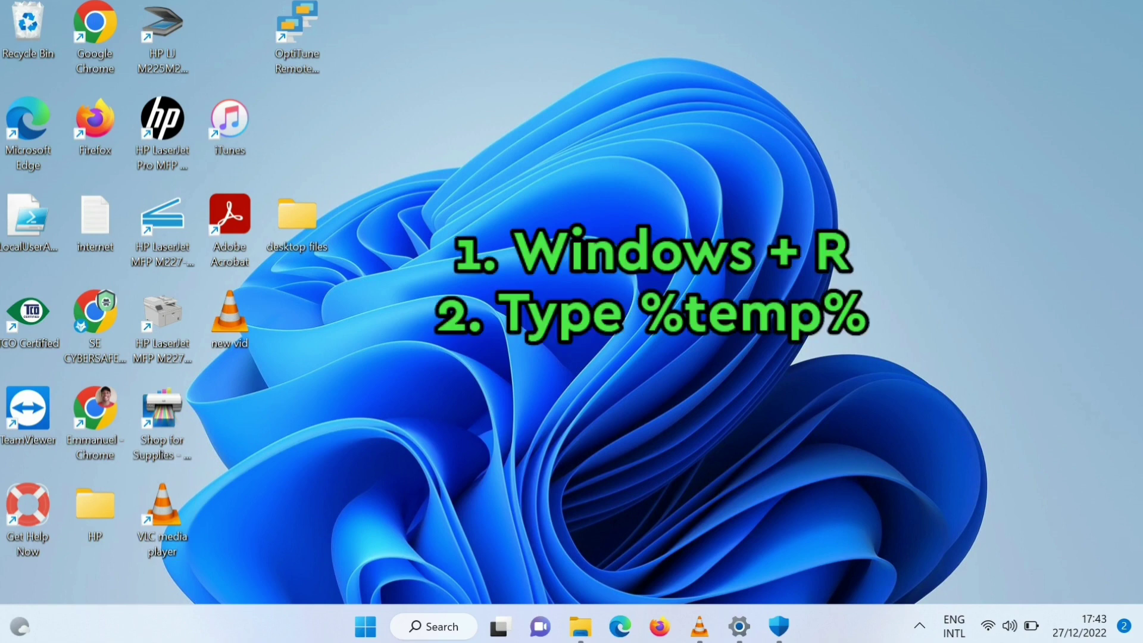
- Run %temp% from the Run dialog to open the user's AppData\Local\Temp folder
key("super+r")
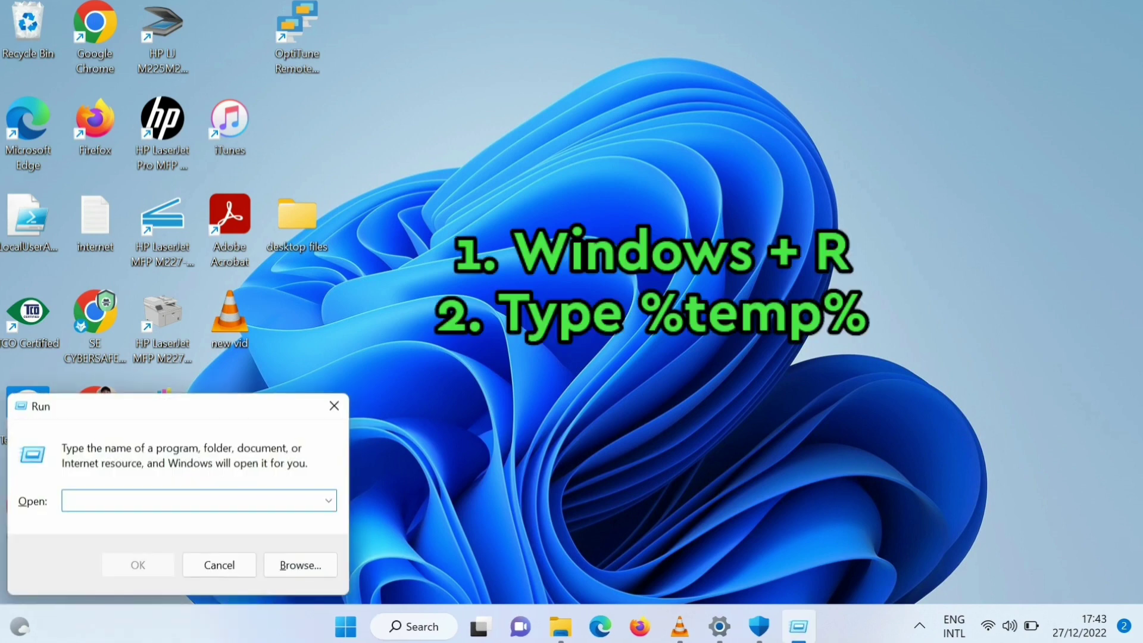
type("%temp%")
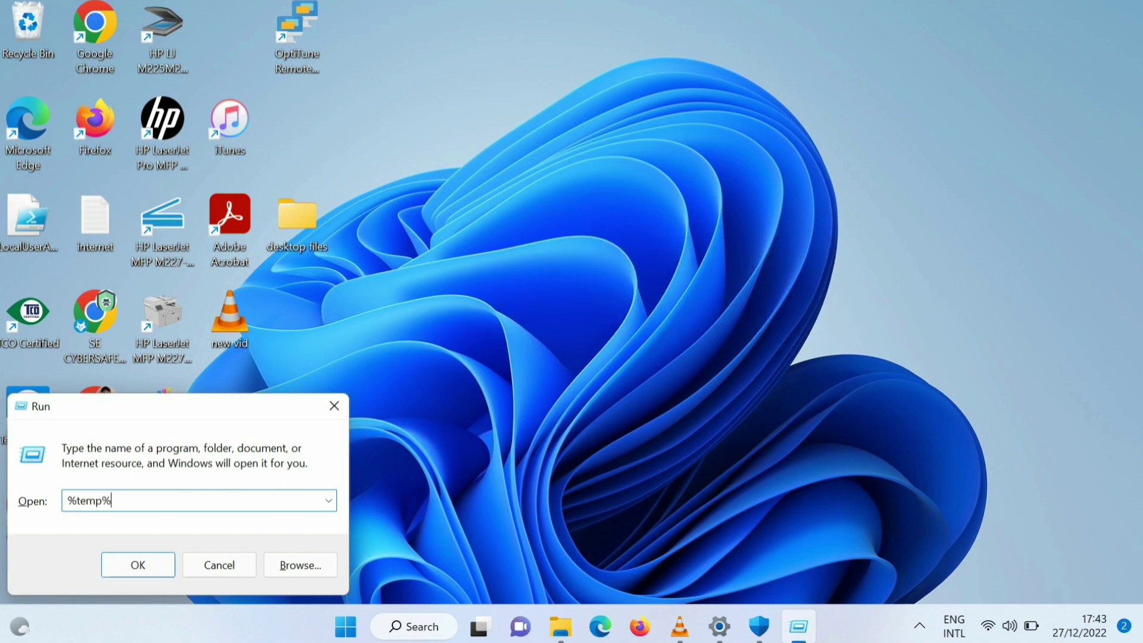
key("Return")
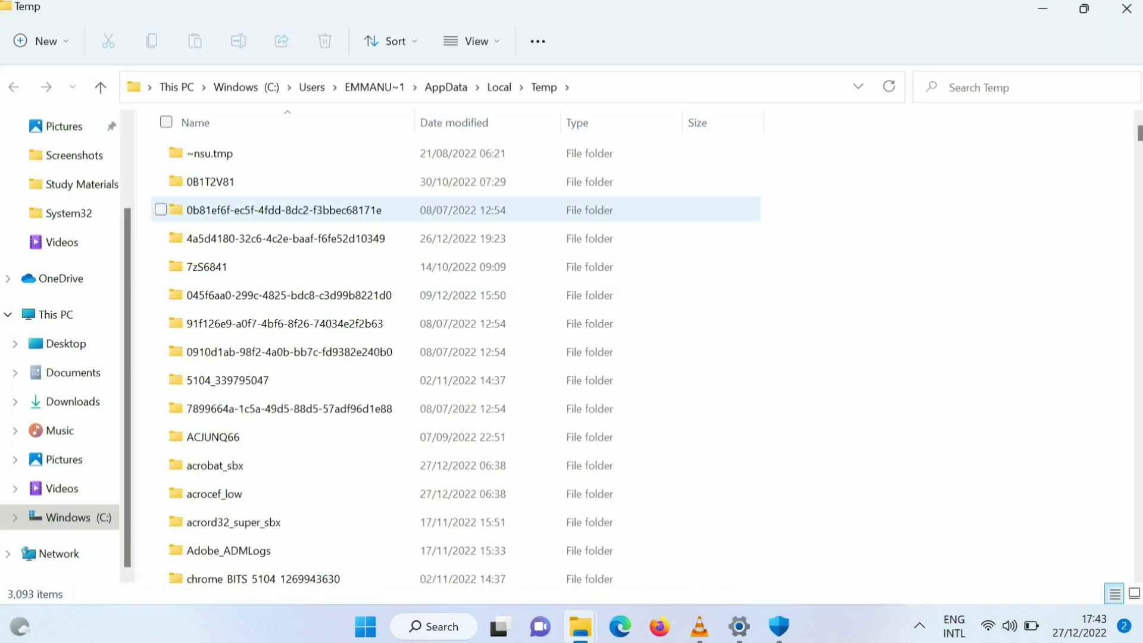
left_click(283, 210)
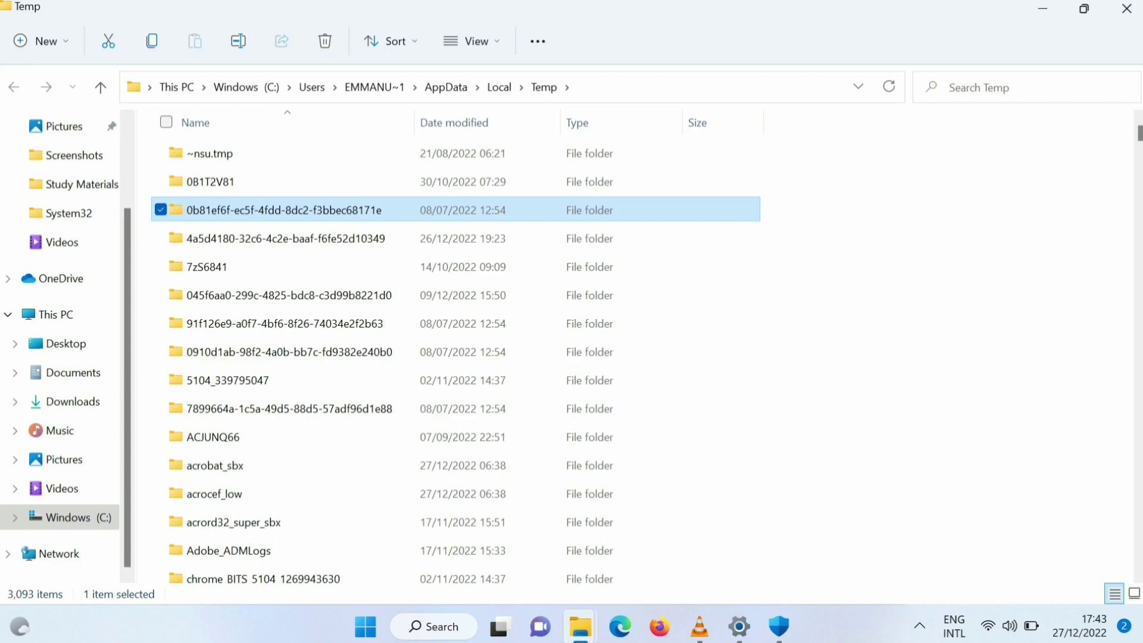
- Select all 3,093 Temp items and Shift+Delete them, confirming the permanent deletion
key("ctrl+a")
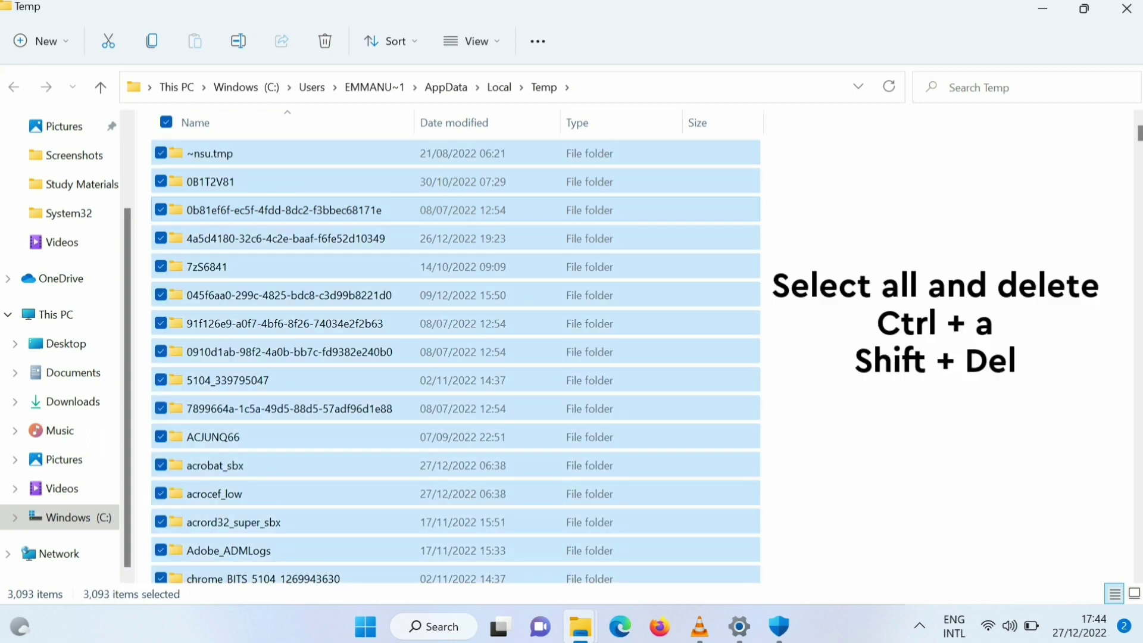
key("shift+Delete")
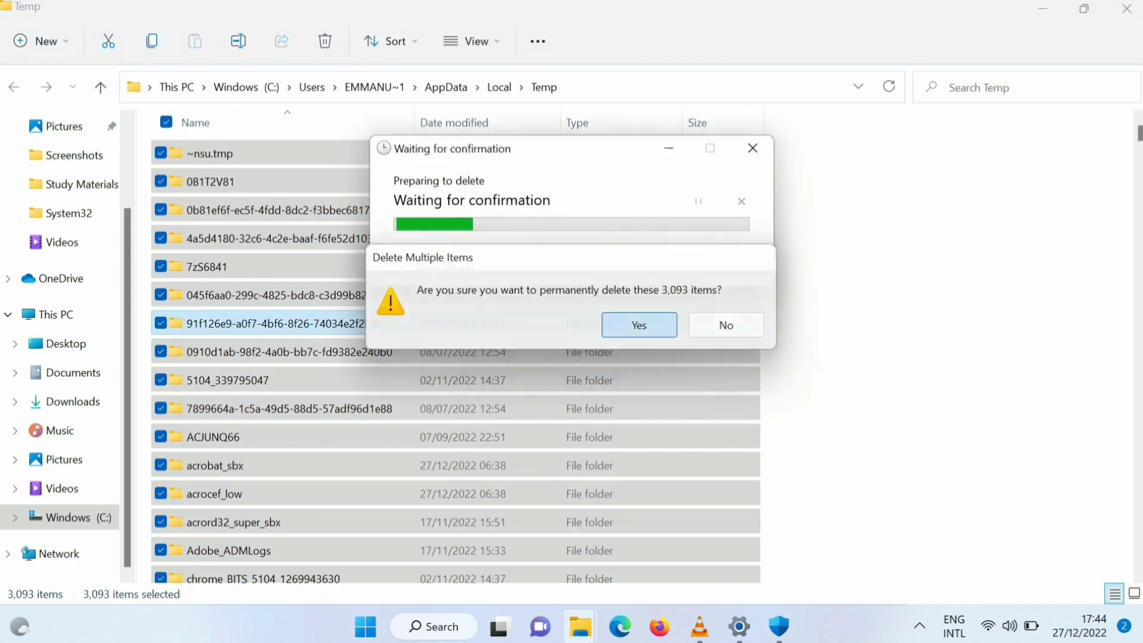
key("Return")
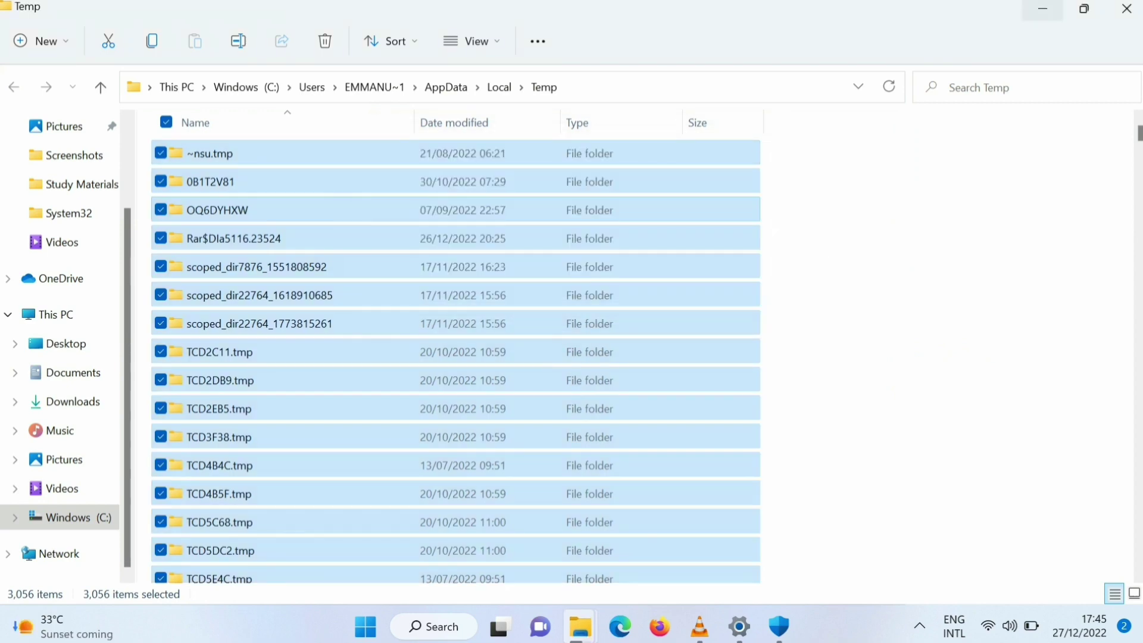
- Minimise Explorer and skip all Chrome-locked files, applying the choice to every in-use item
left_click(1044, 8)
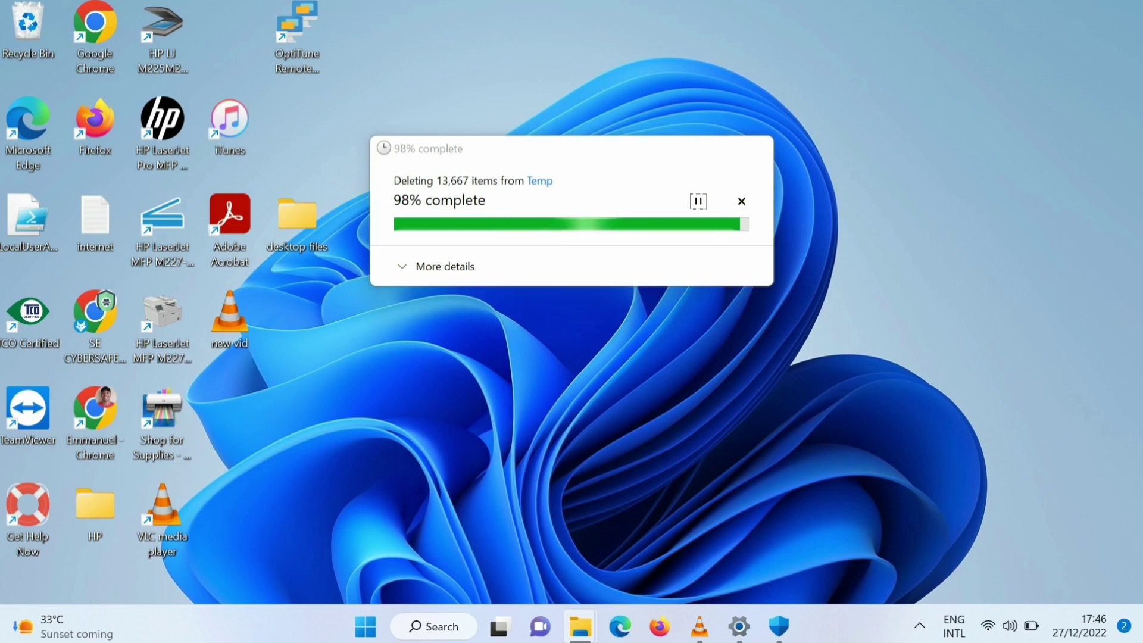
key("Tab")
key("space")
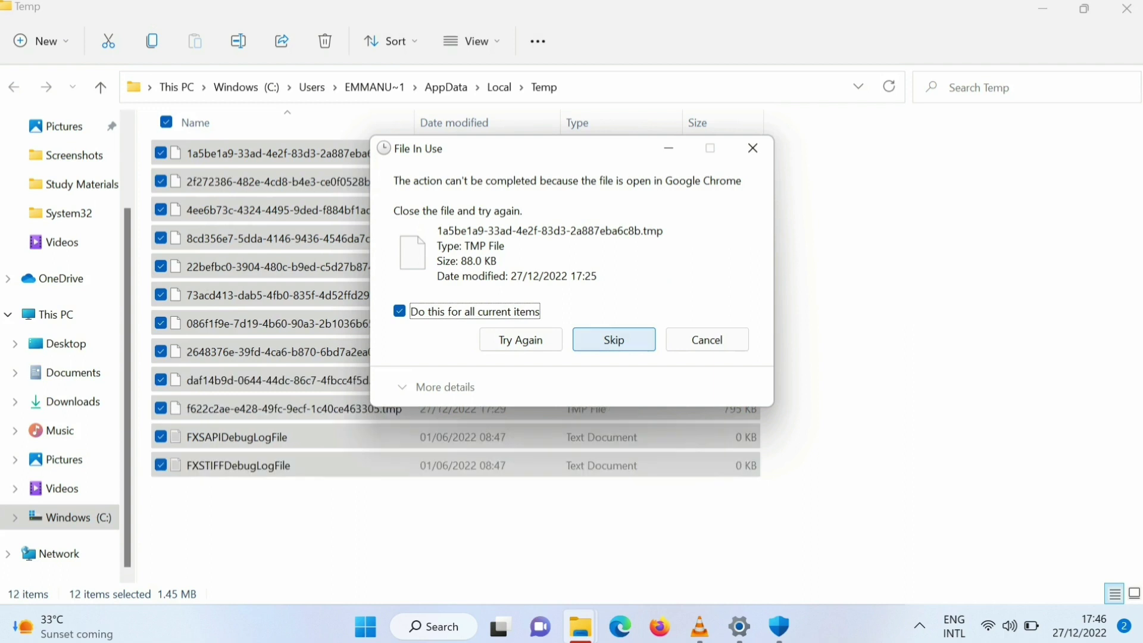
key("Return")
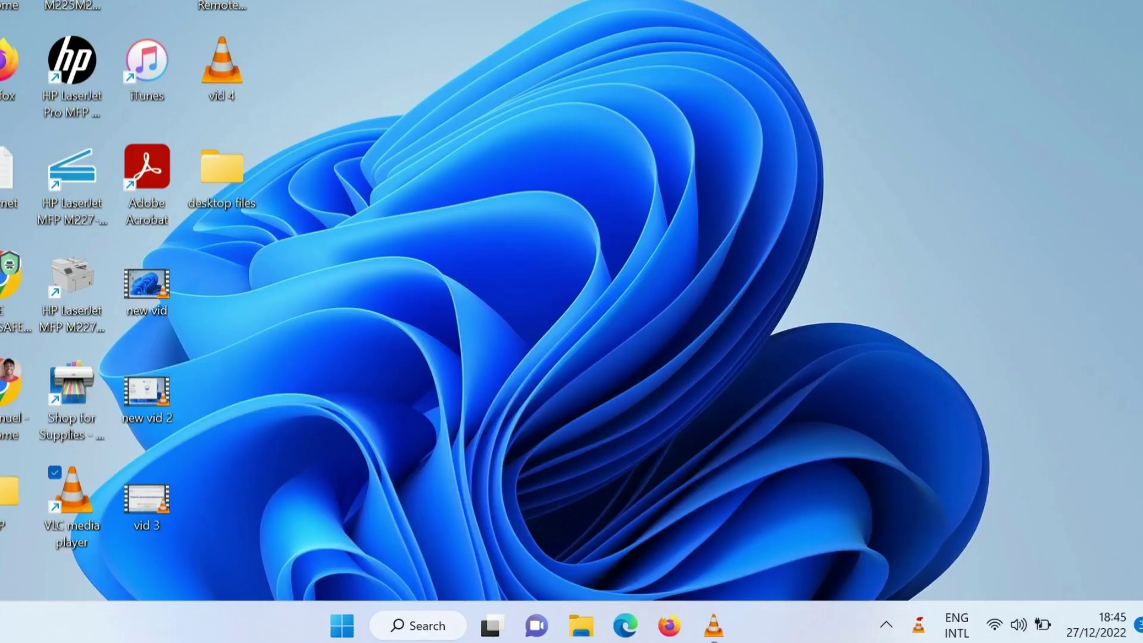
- Launch Disk Cleanup by searching 'disk c' from the Start menu
key("super")
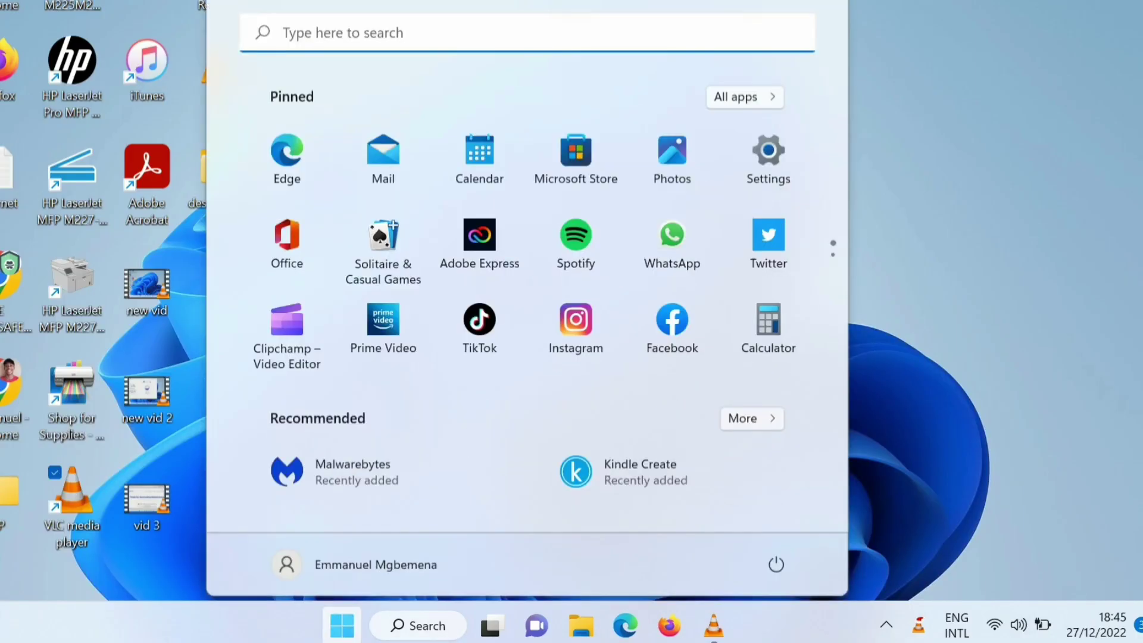
type("disk c")
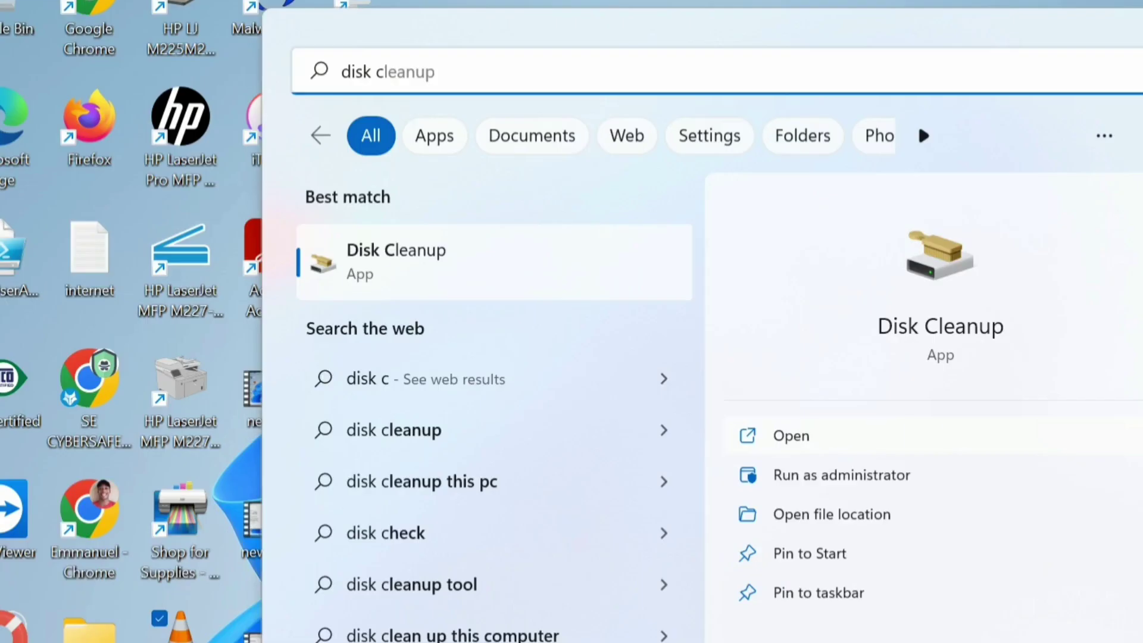
key("Return")
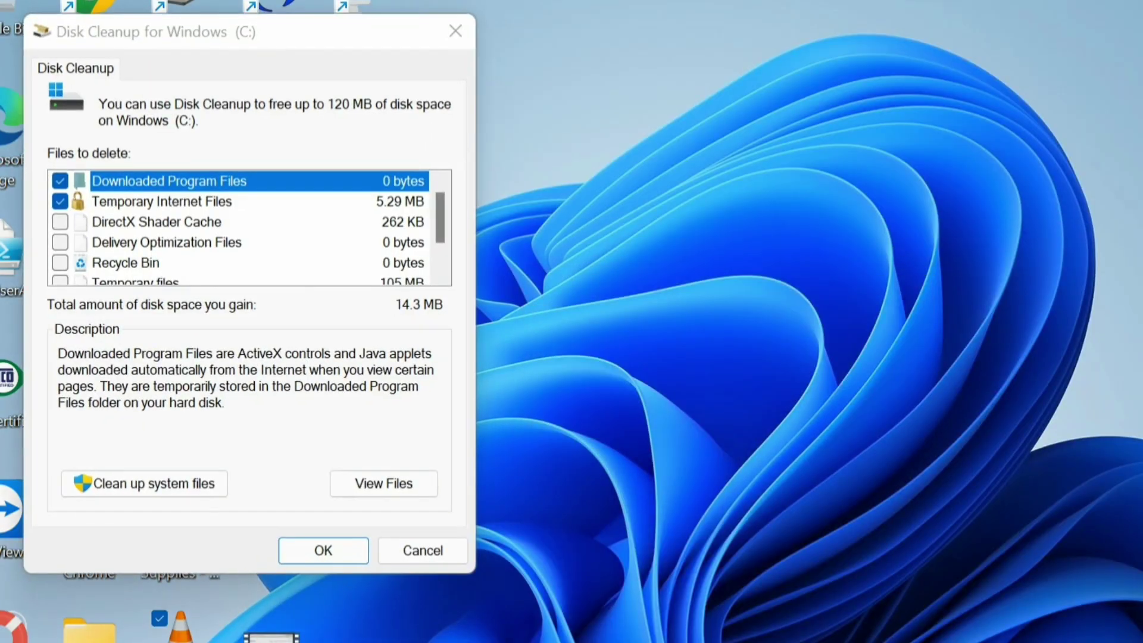
- Include DirectX Shader Cache, Delivery Optimization Files, Recycle Bin and Temporary files, then confirm deleting them
left_click(60, 222)
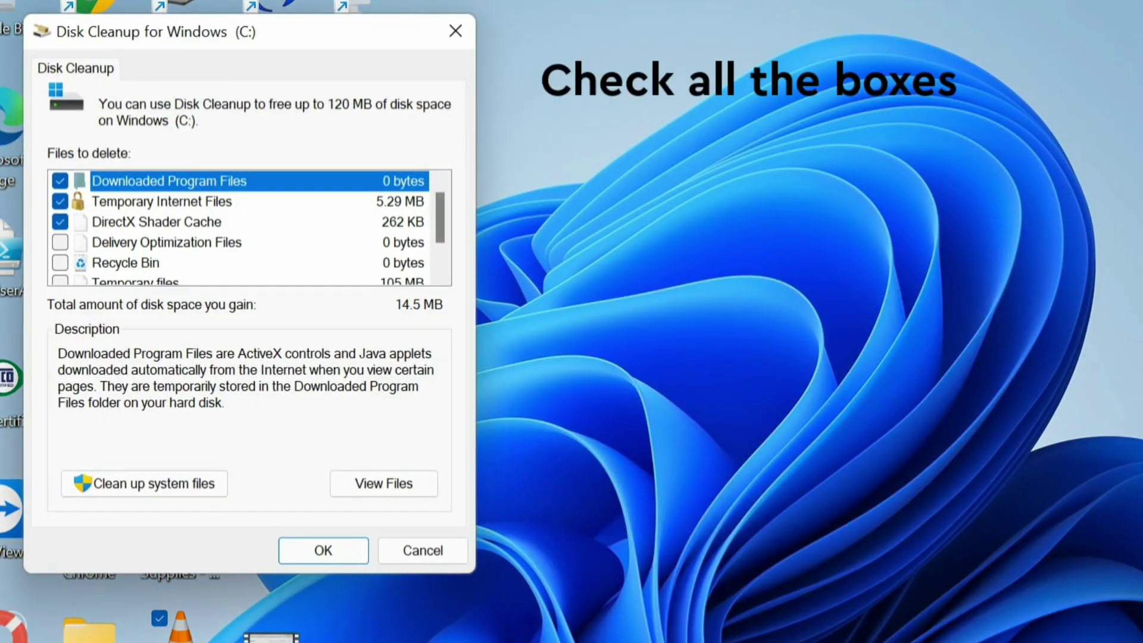
left_click(60, 242)
left_click(60, 263)
left_click(60, 281)
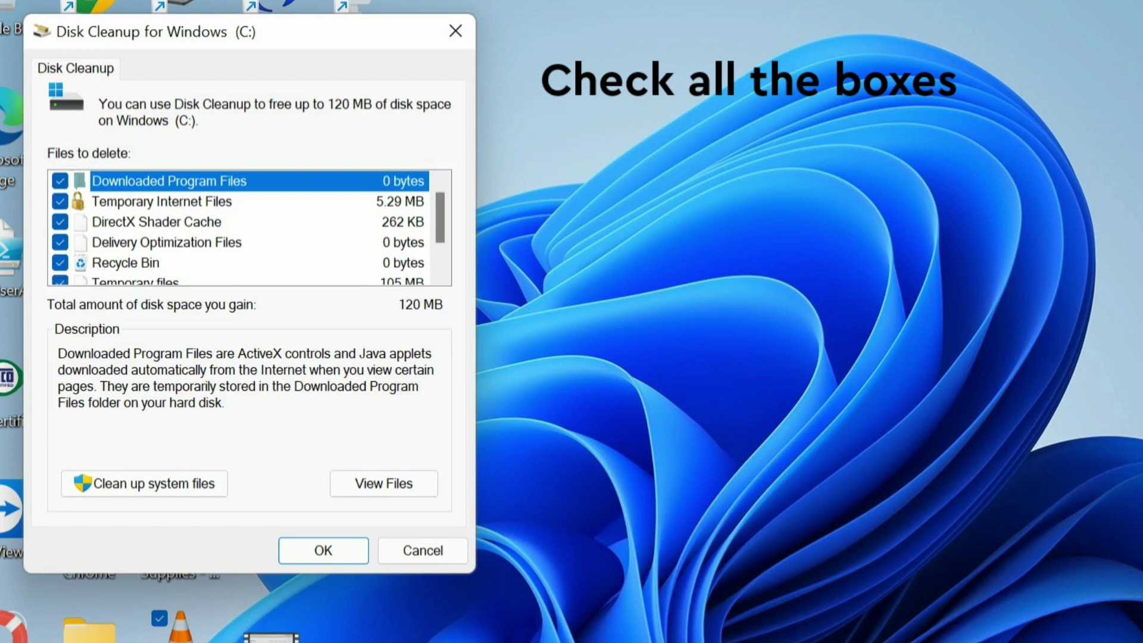
scroll(250, 226, "down", 1)
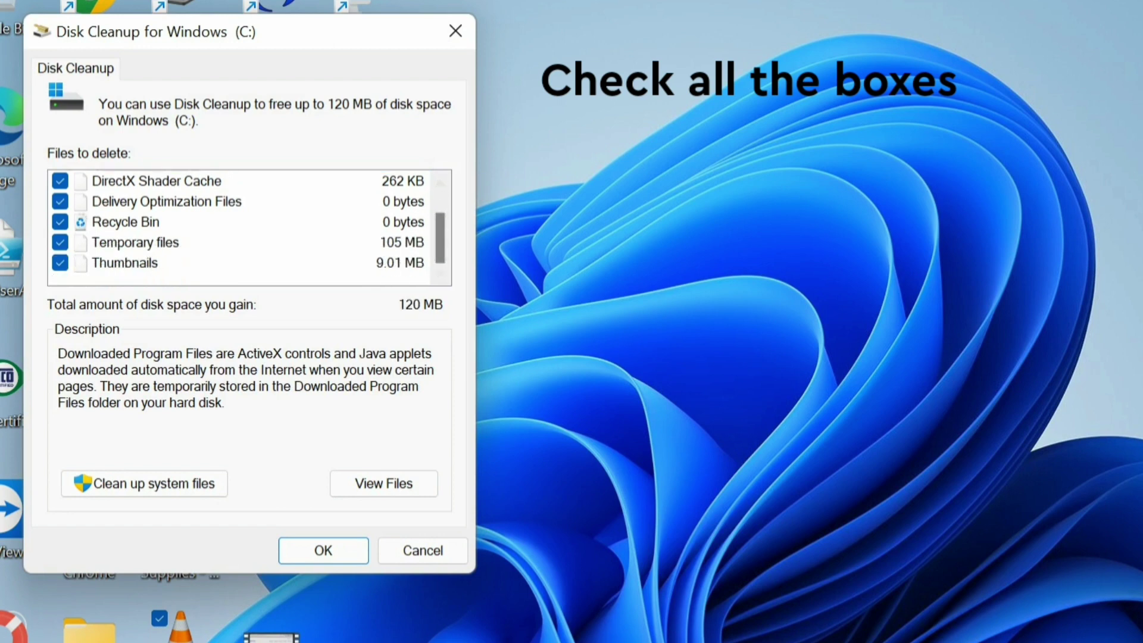
key("Return")
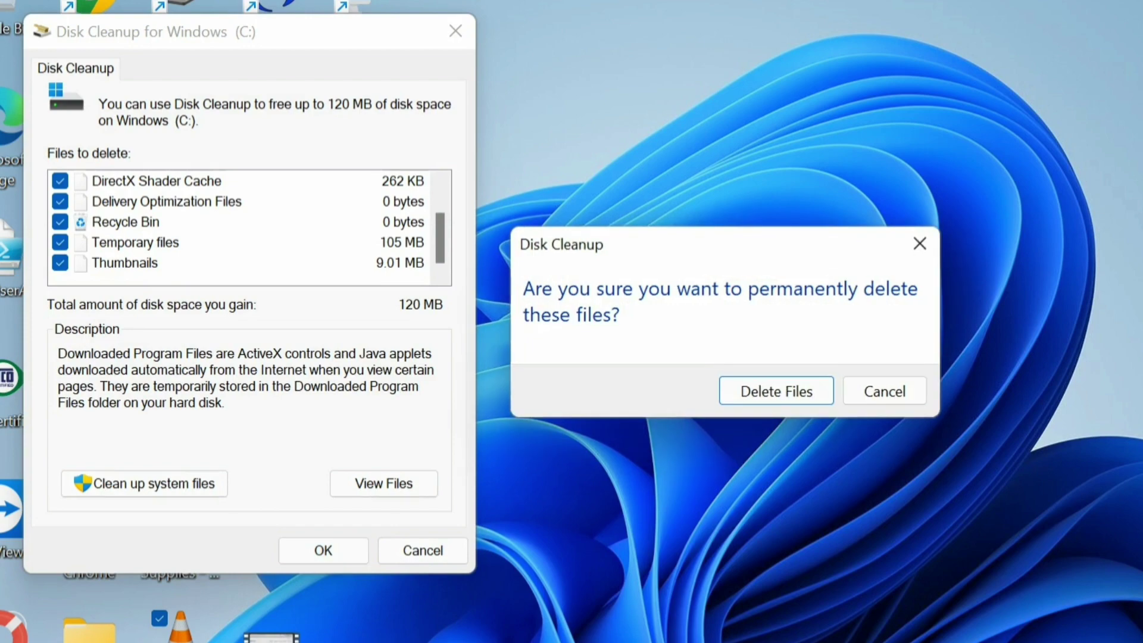
key("Return")
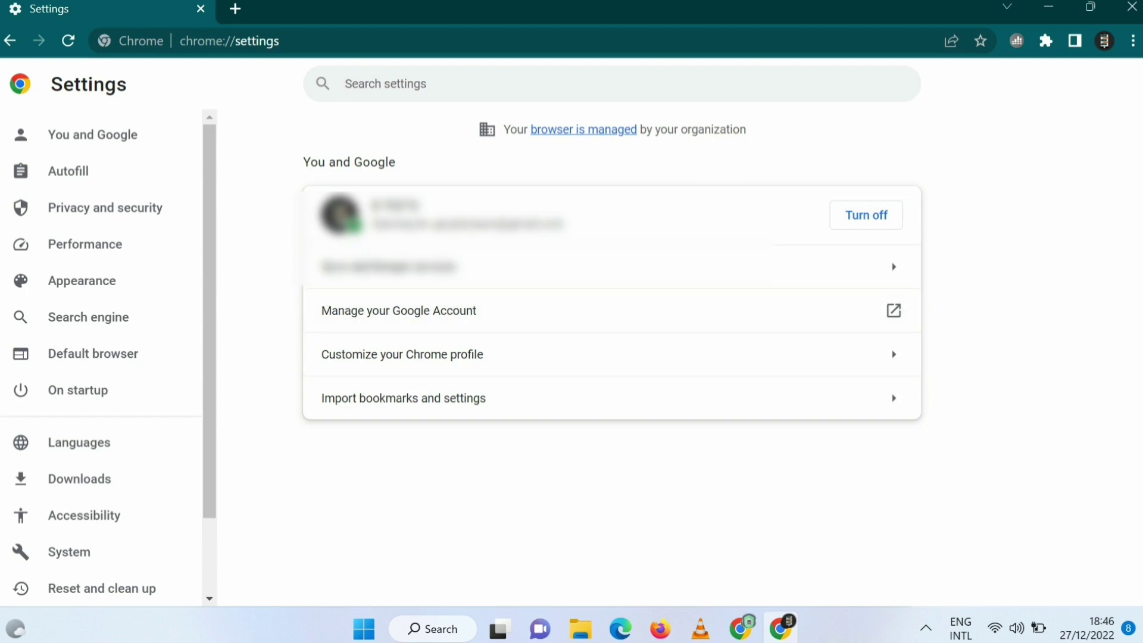
- Open Chrome's Privacy and security settings page
left_click(105, 207)
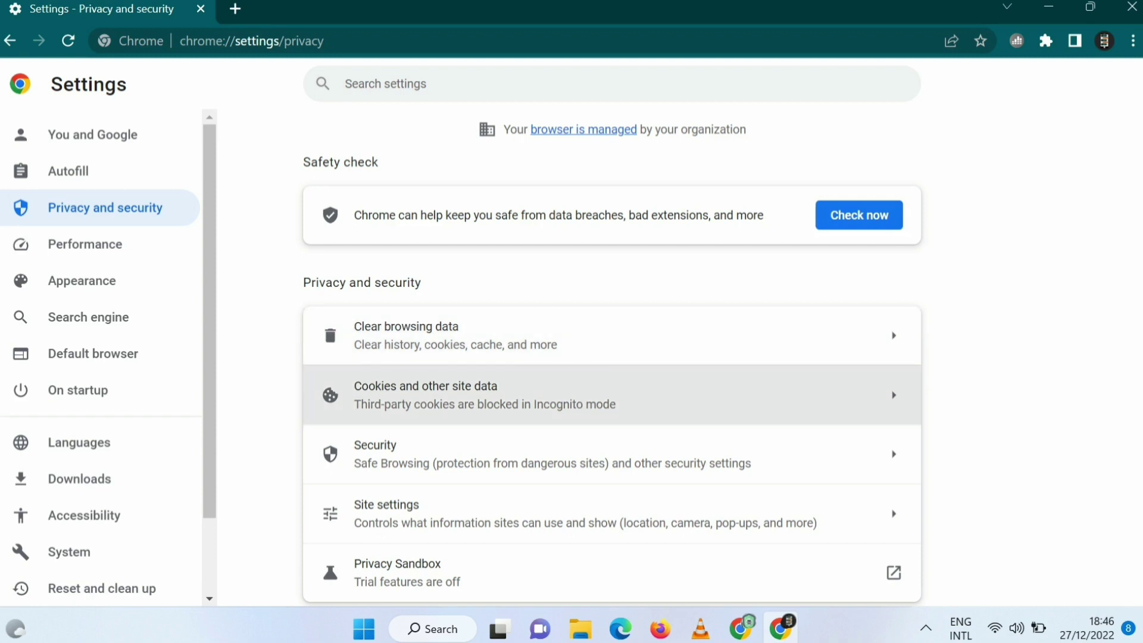
- Clear Chrome's browsing data for All time on the Advanced tab, with Site settings included
left_click(453, 335)
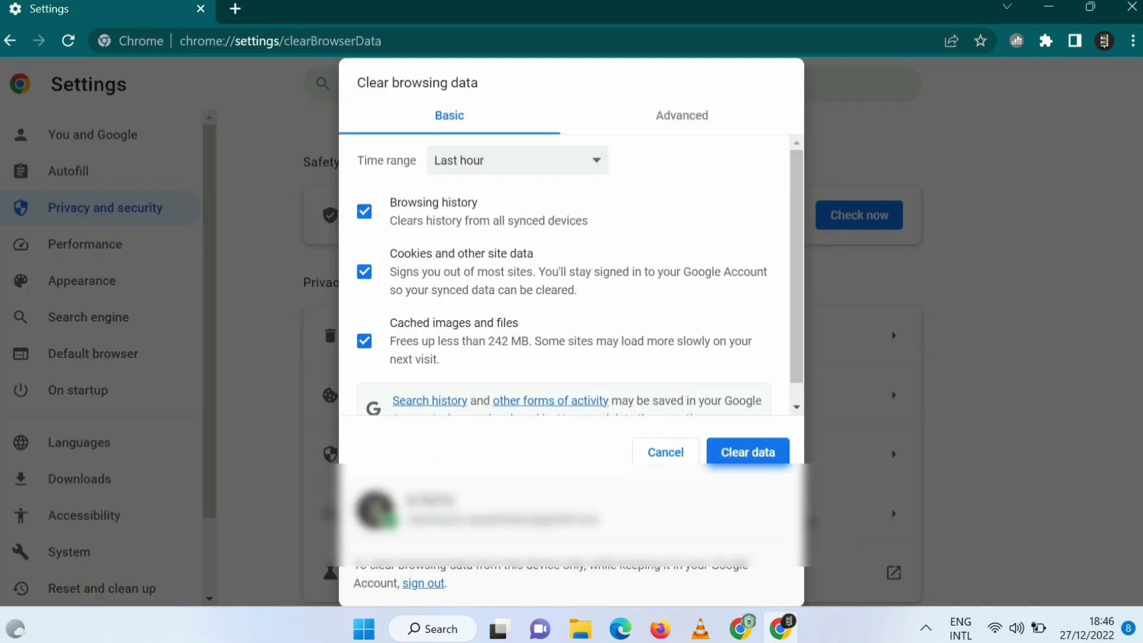
scroll(580, 275, "down", 1)
scroll(580, 275, "up", 1)
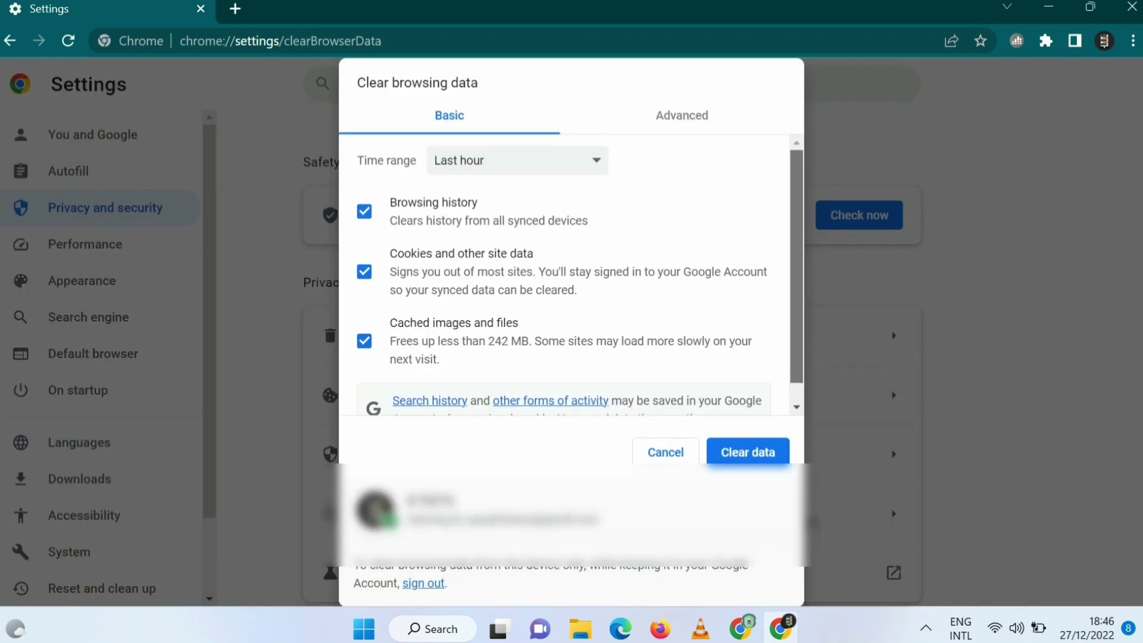
left_click(682, 115)
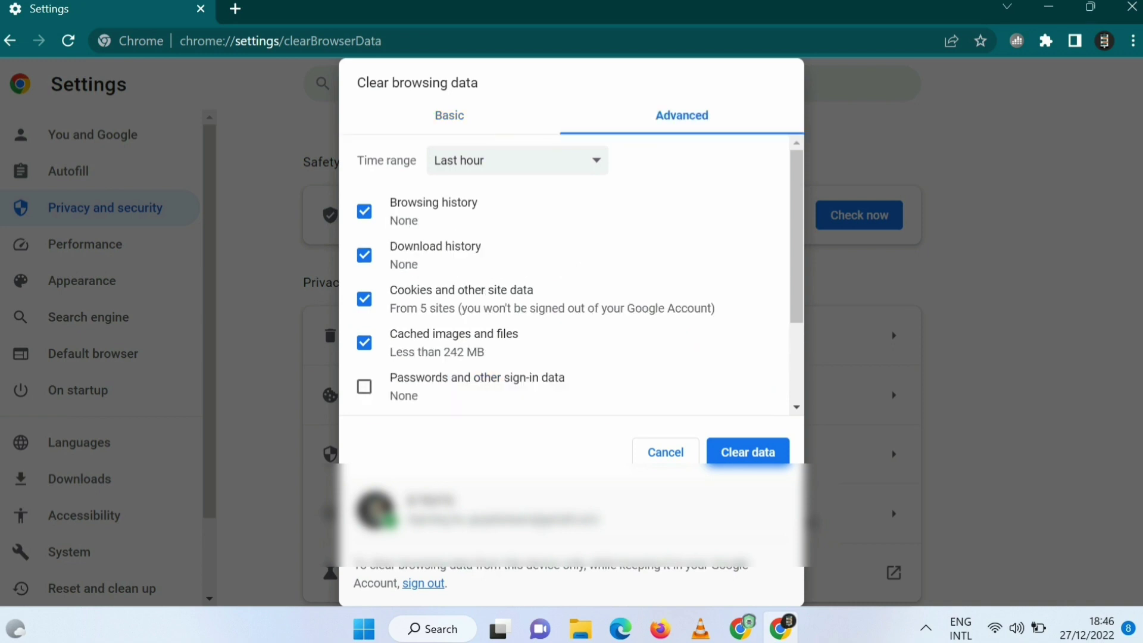
left_click(517, 160)
left_click(456, 244)
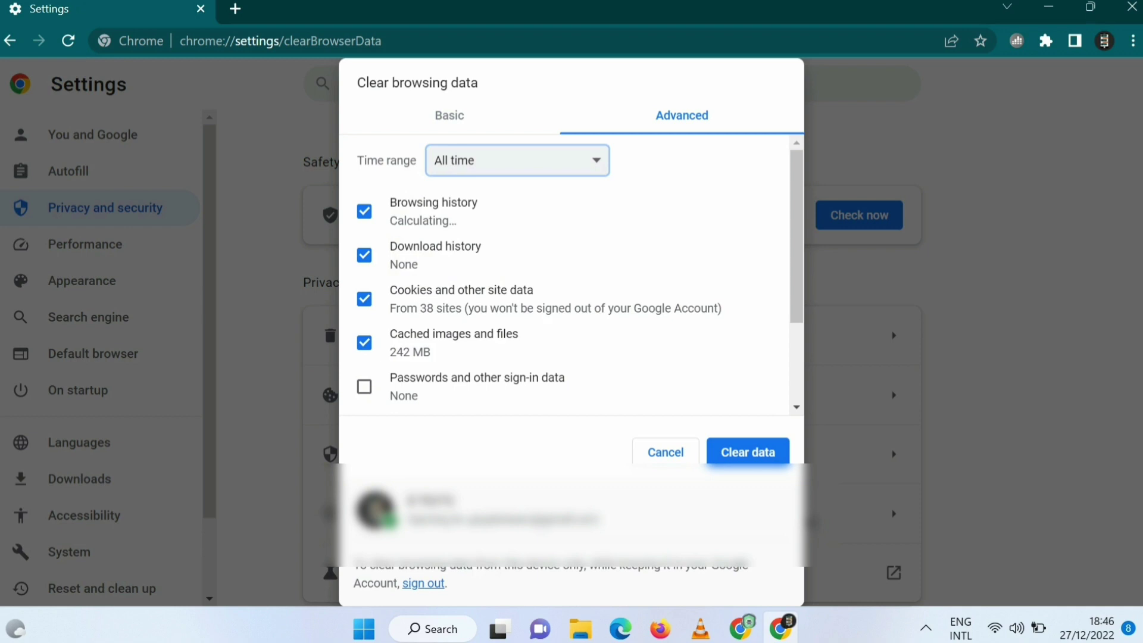
scroll(571, 274, "down", 3)
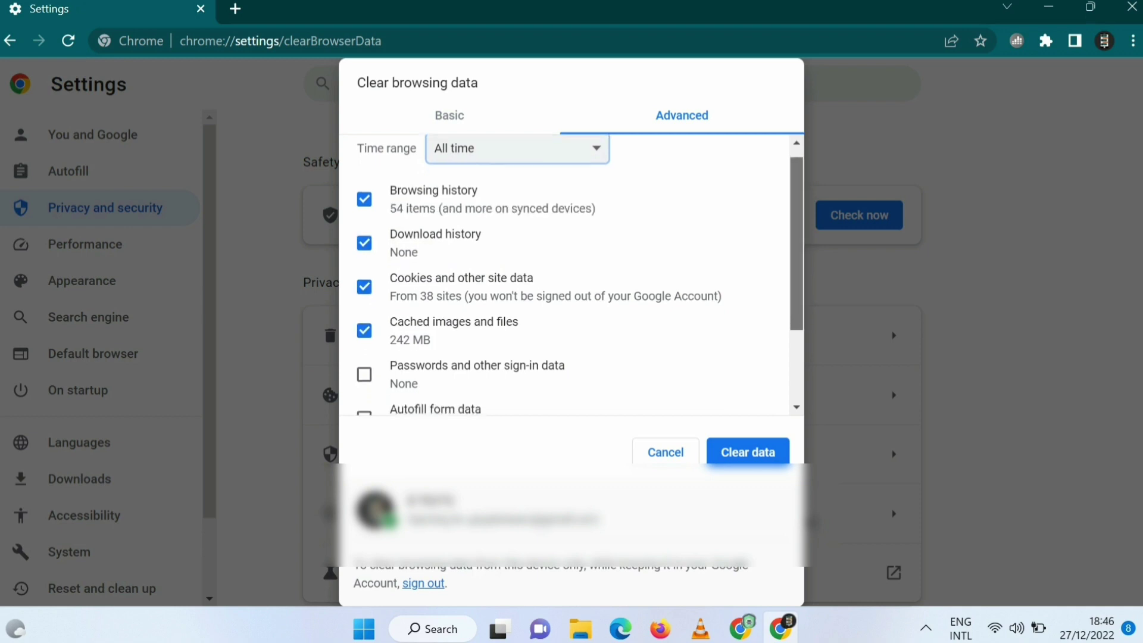
scroll(571, 274, "down", 1)
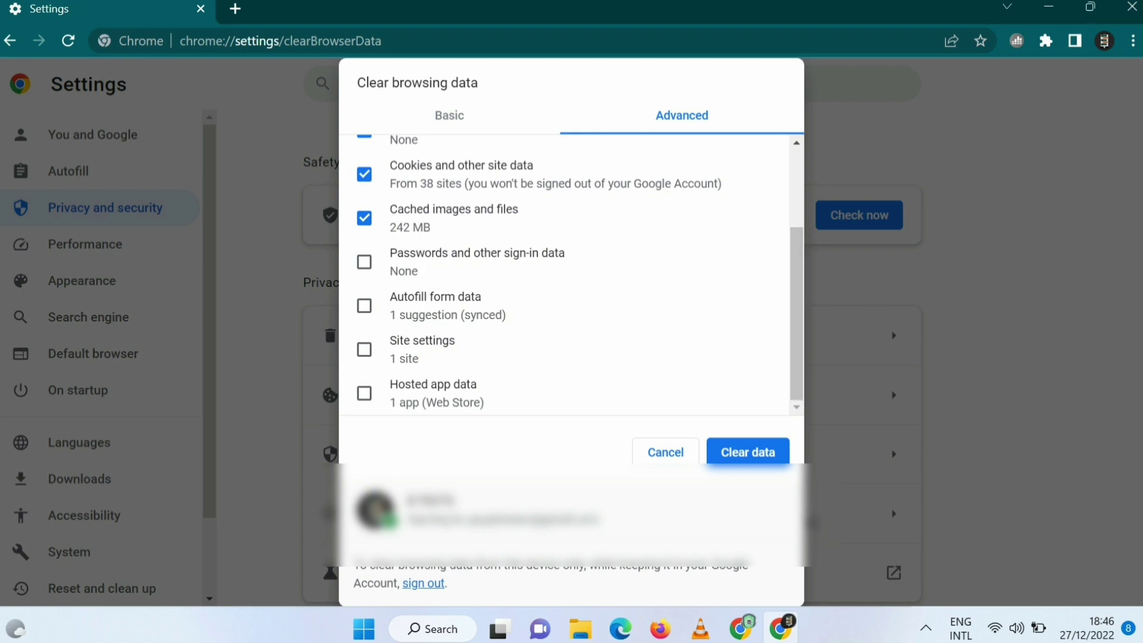
left_click(363, 350)
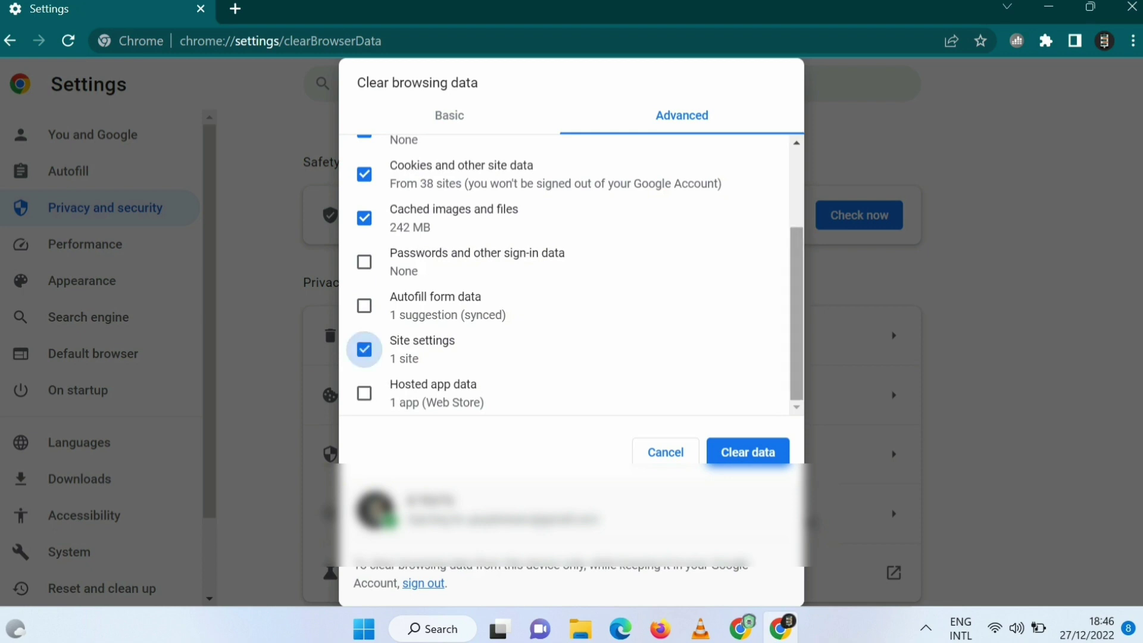
scroll(572, 274, "up", 3)
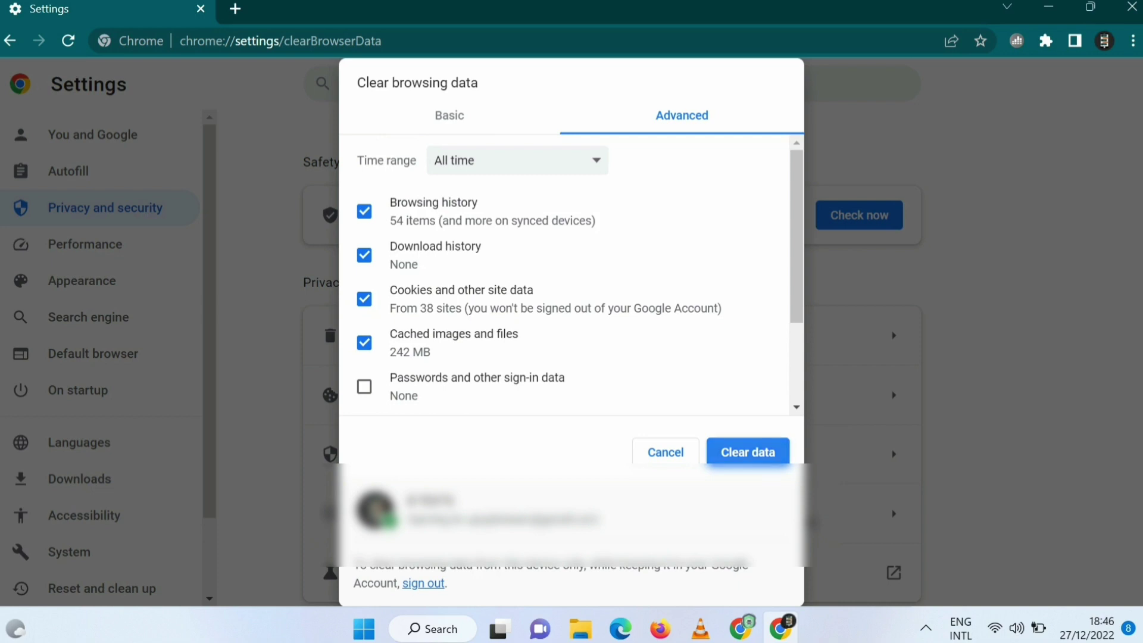
left_click(748, 452)
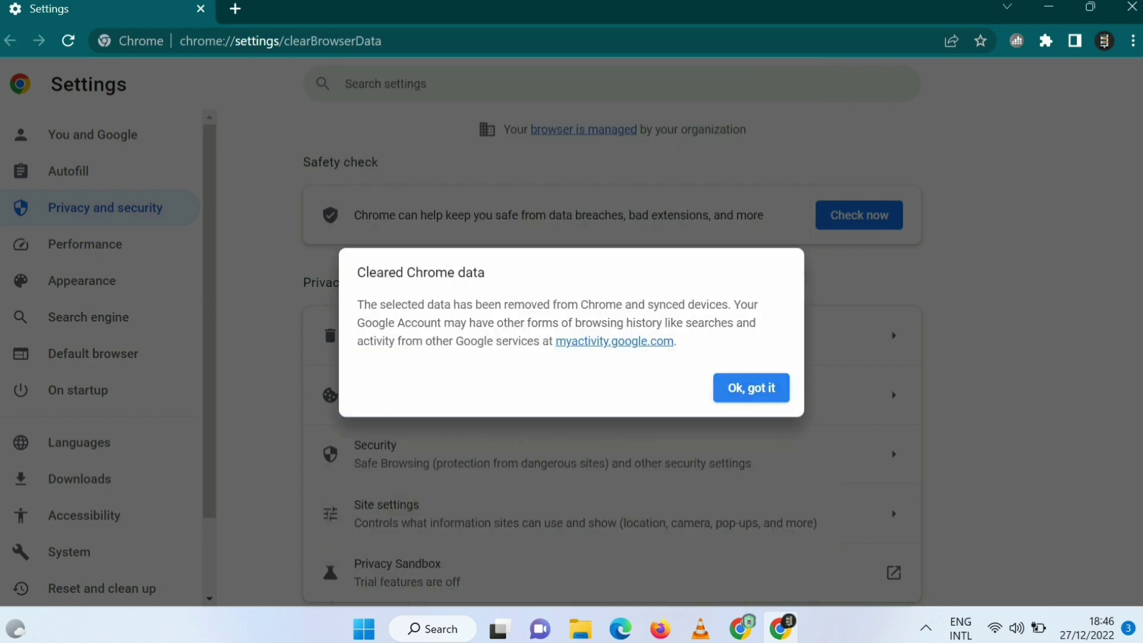
- Dismiss the cleared-data confirmation, run Chrome's Safety check, and close the settings window
key("Return")
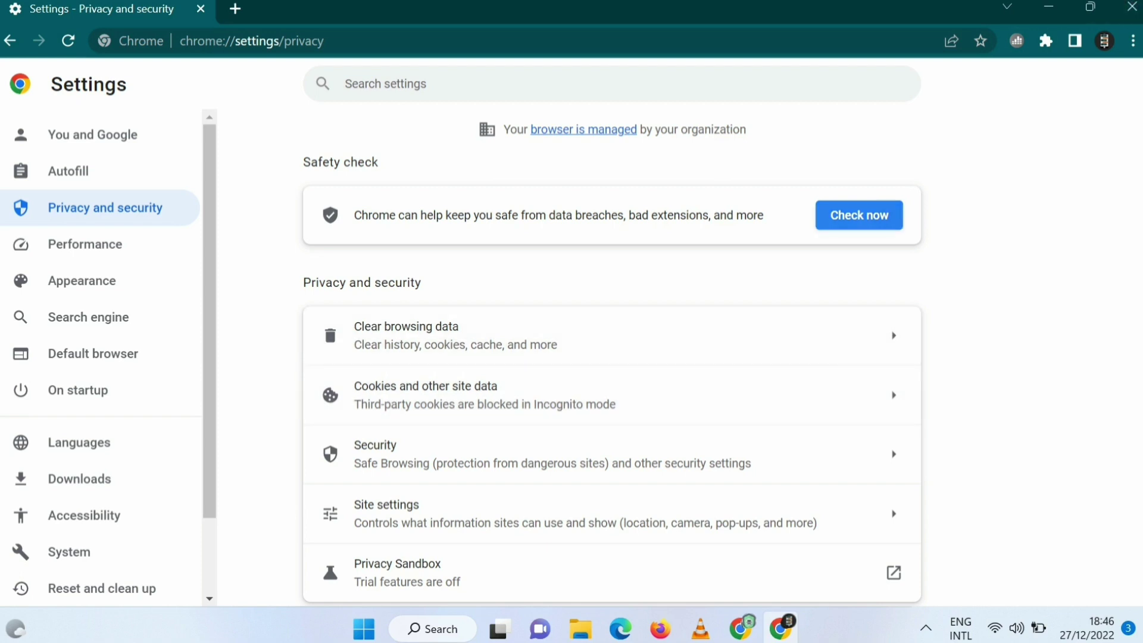
left_click(859, 215)
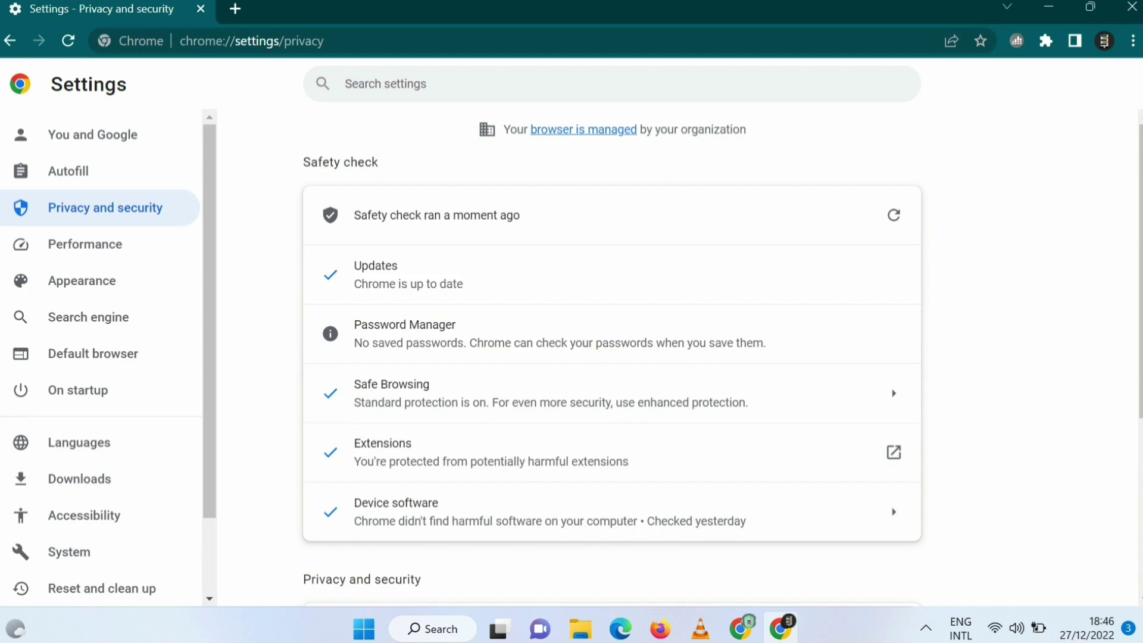
key("ctrl+w")
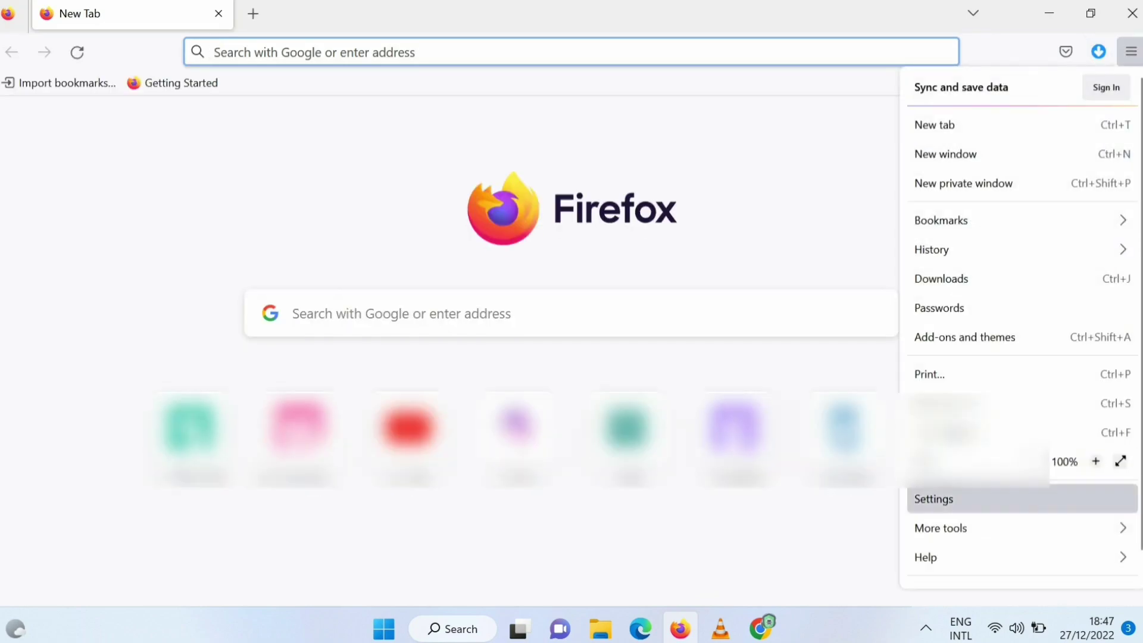
- Go to Firefox's Privacy & Security settings, cancel Clear Data, and open Manage Data
left_click(952, 499)
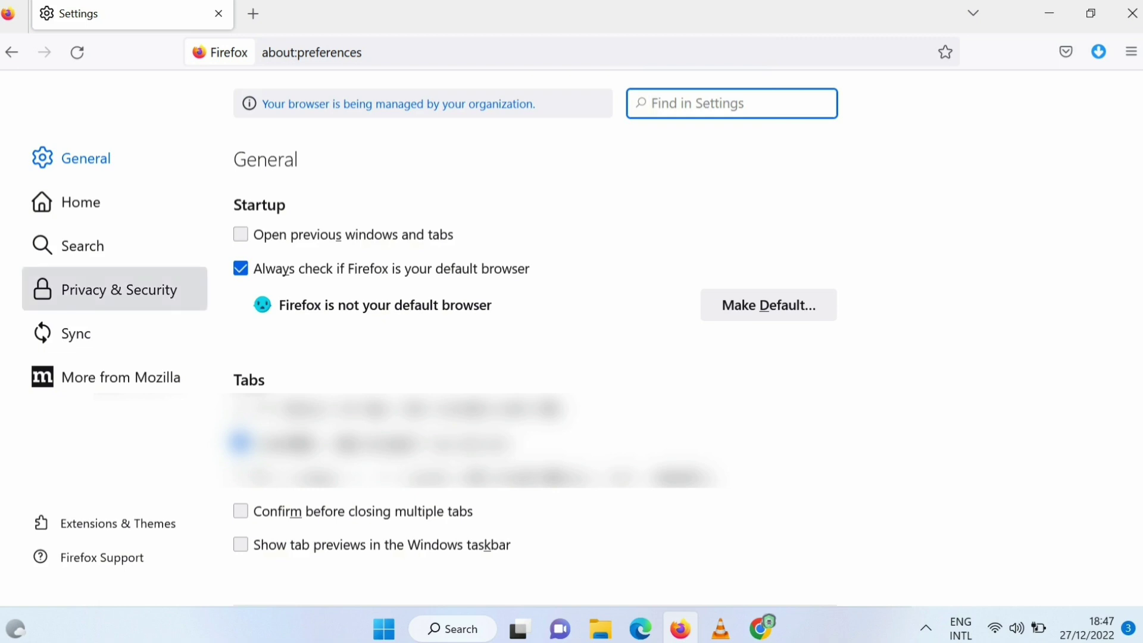
left_click(113, 289)
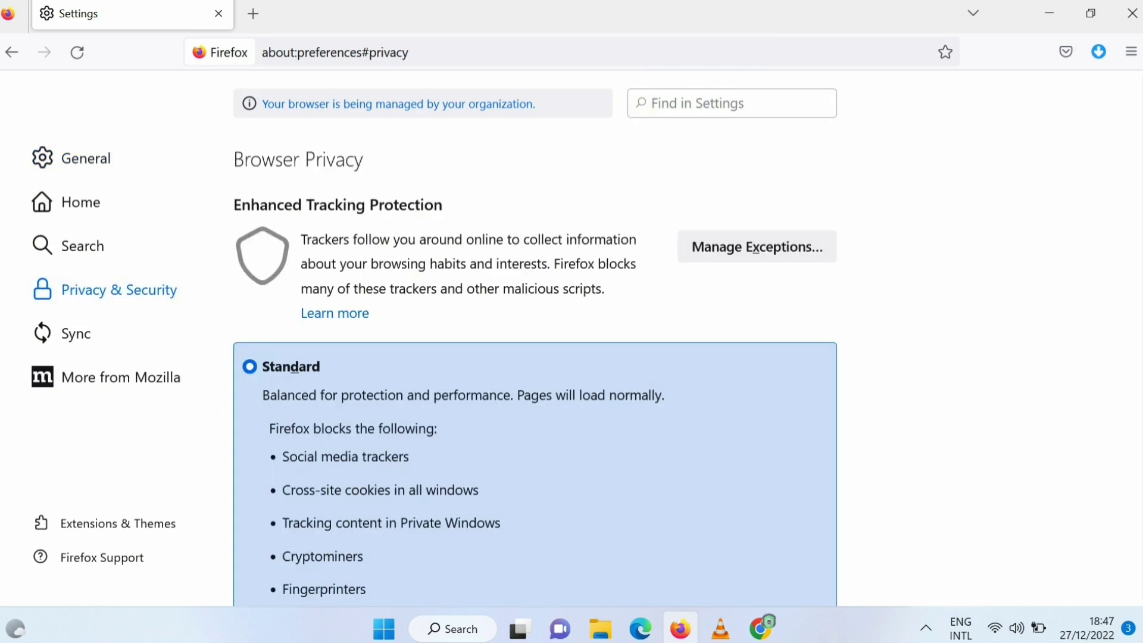
scroll(536, 358, "down", 10)
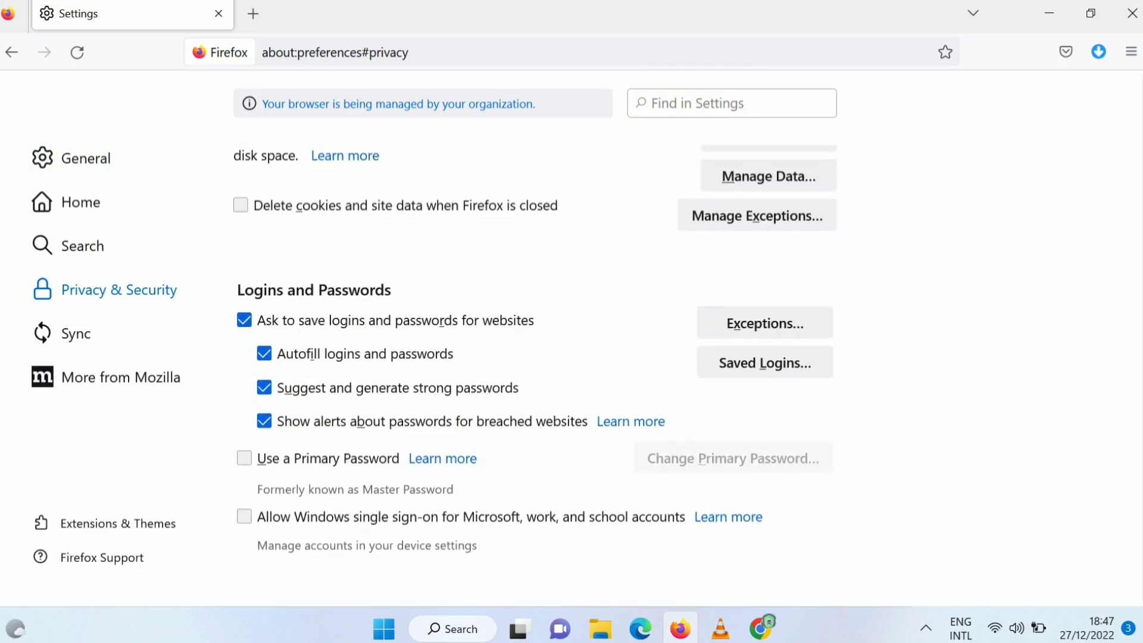
scroll(768, 262, "up", 2)
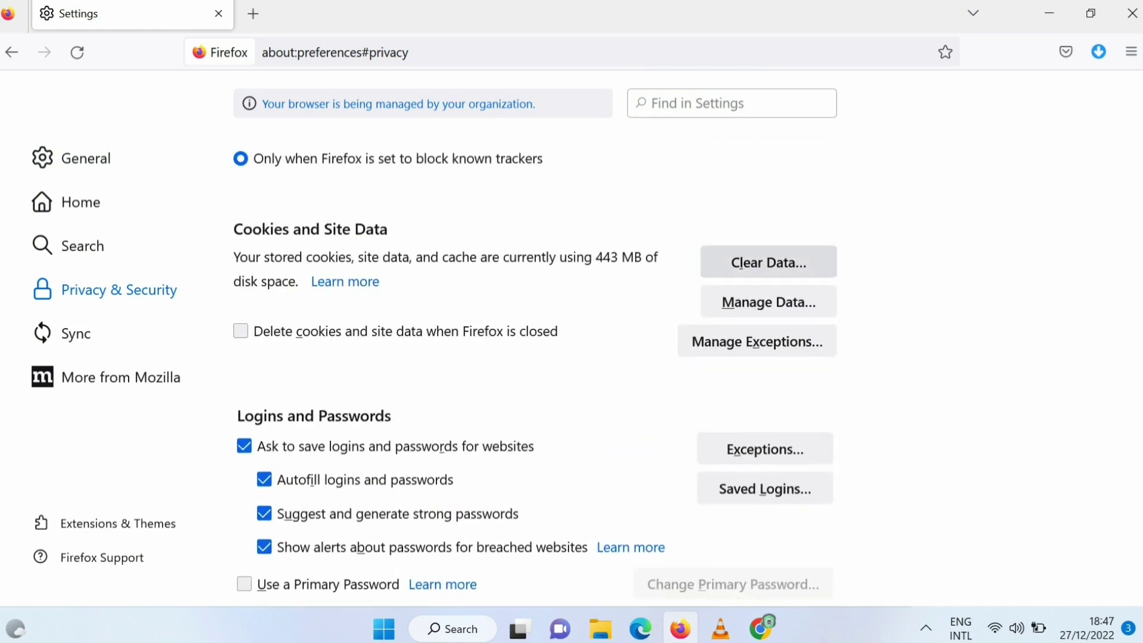
left_click(768, 262)
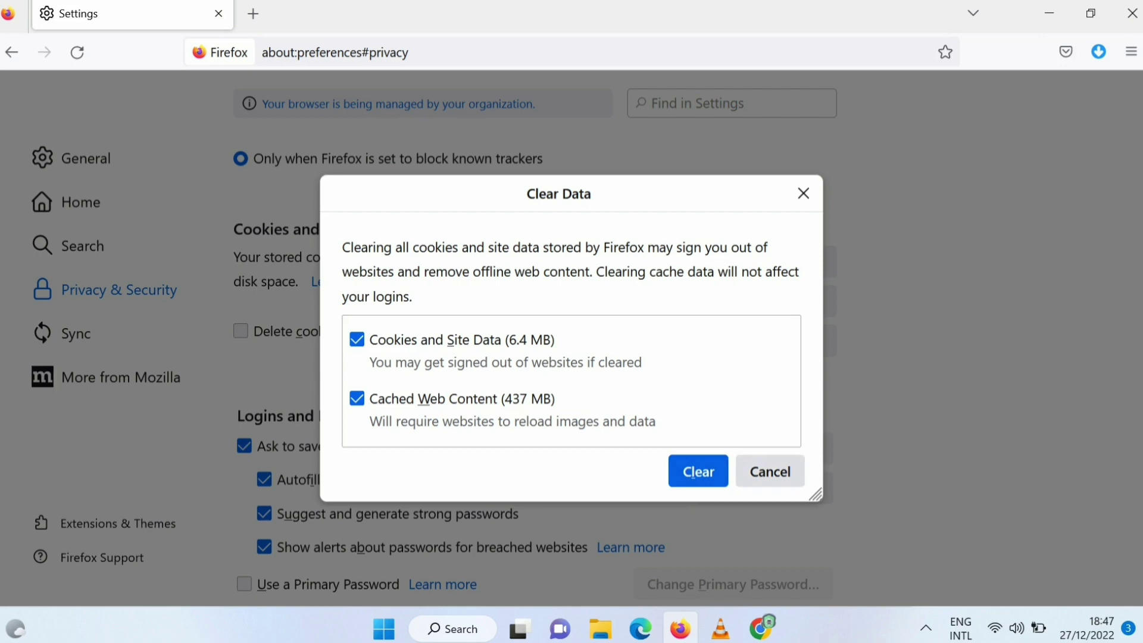
left_click(770, 472)
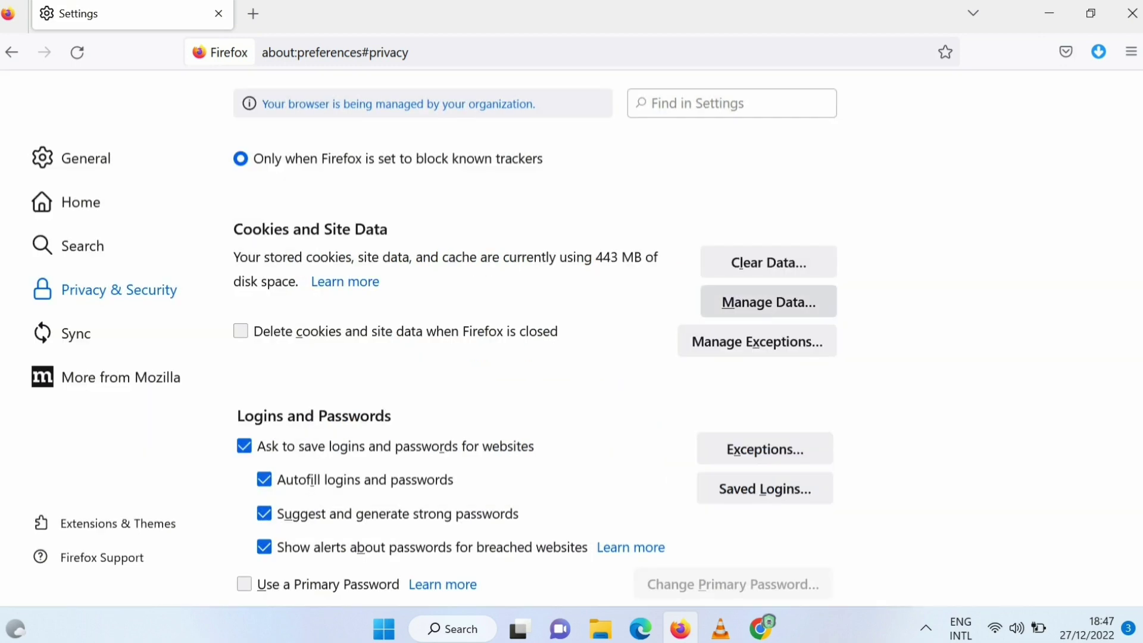
left_click(768, 302)
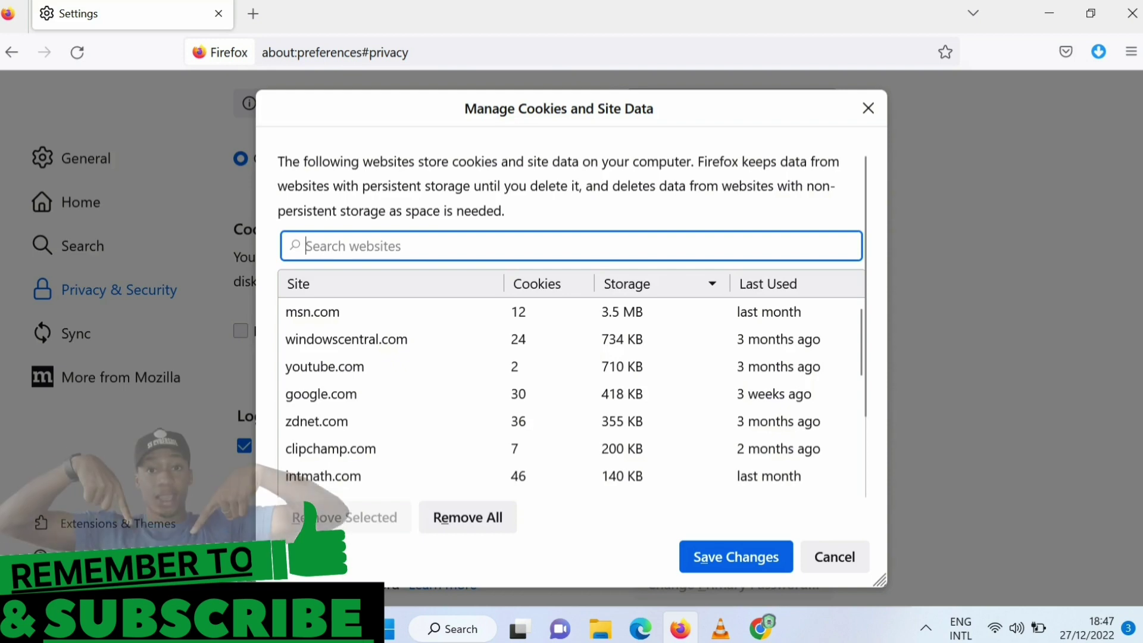
- Cancel the Manage Cookies and Site Data window and close Firefox to the desktop
left_click(835, 557)
key("super+d")
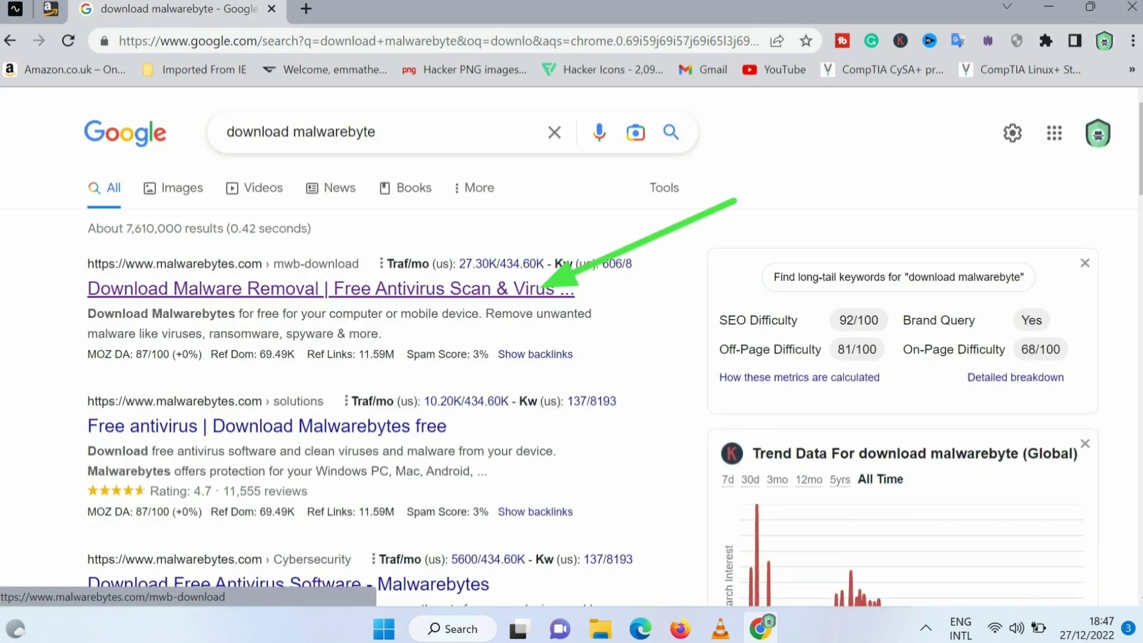
- Open the malwarebytes.com result and start the free Malwarebytes installer download
left_click(381, 289)
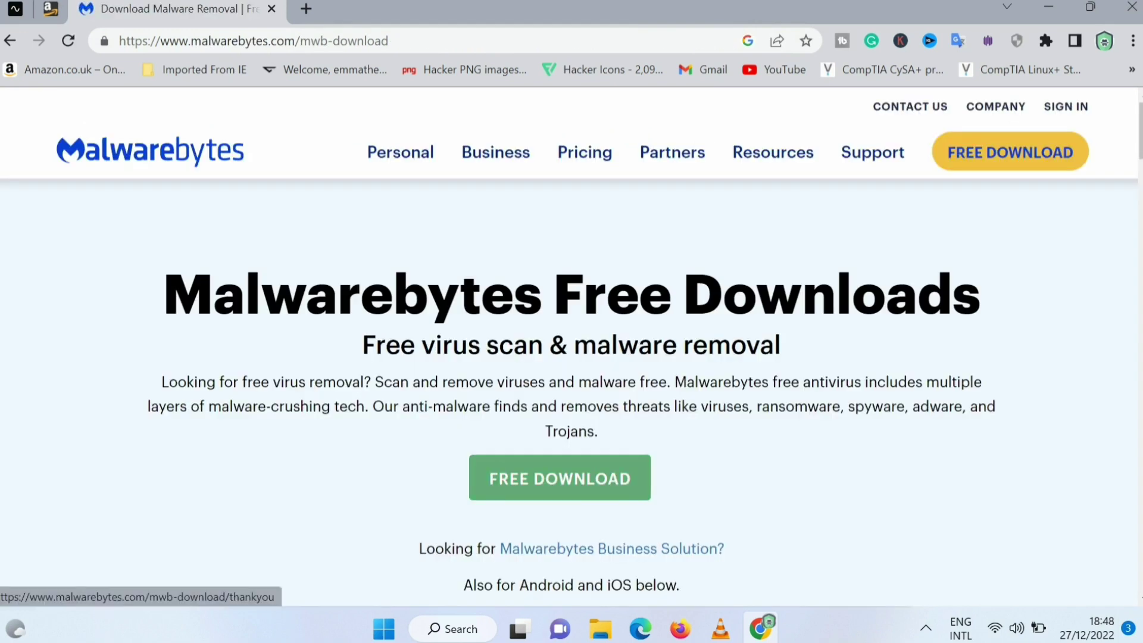
left_click(559, 478)
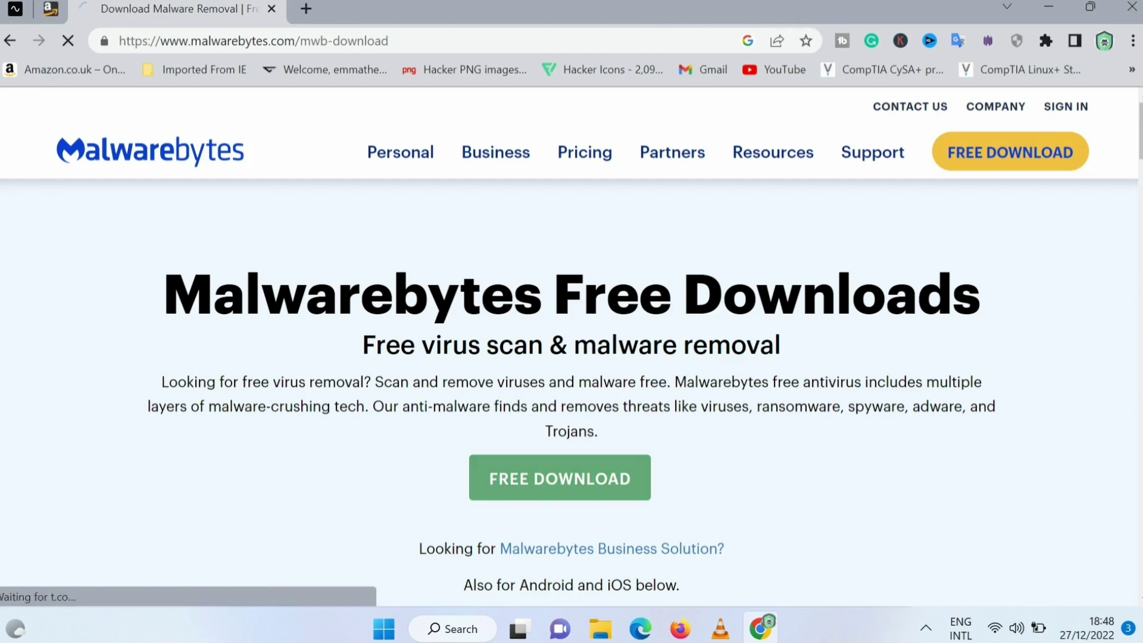